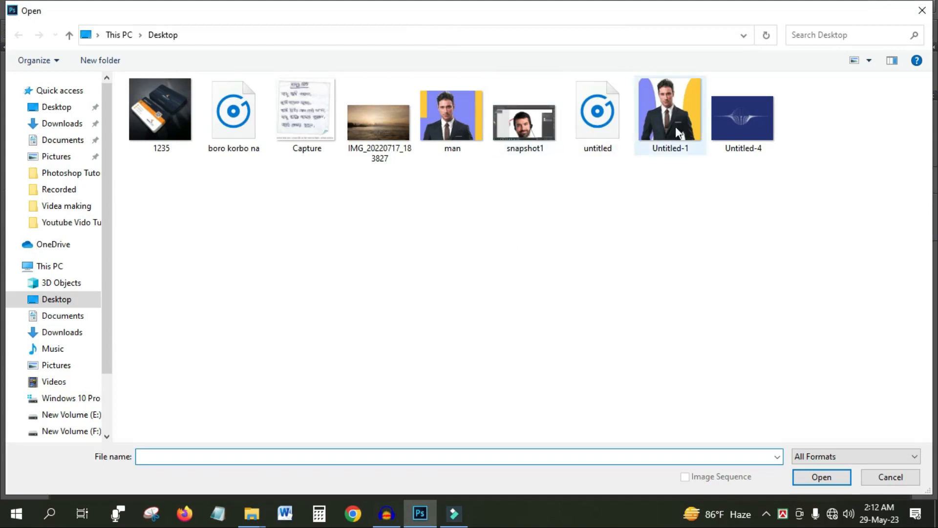
Open the man image from the Desktop in a docked window and activate the Crop Tool
{"action": "double_click", "coordinate": [450, 121]}
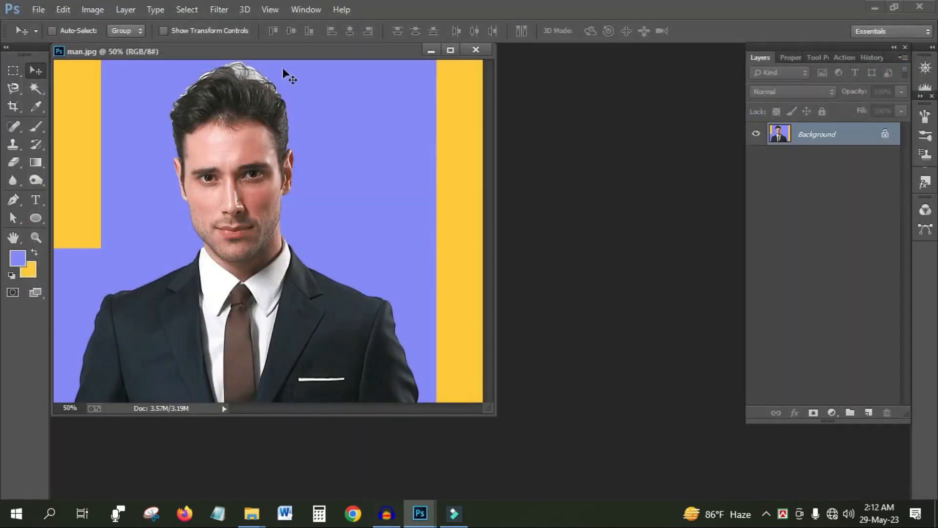
{"action": "left_click_drag", "start_coordinate": [339, 52], "coordinate": [350, 51]}
{"action": "left_click_drag", "start_coordinate": [16, 105], "coordinate": [56, 105]}
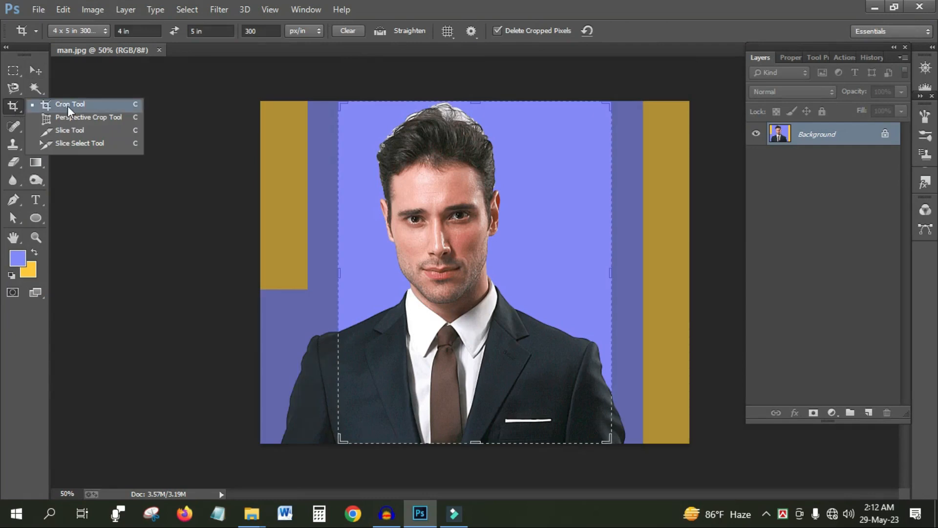
{"action": "left_click", "coordinate": [15, 104]}
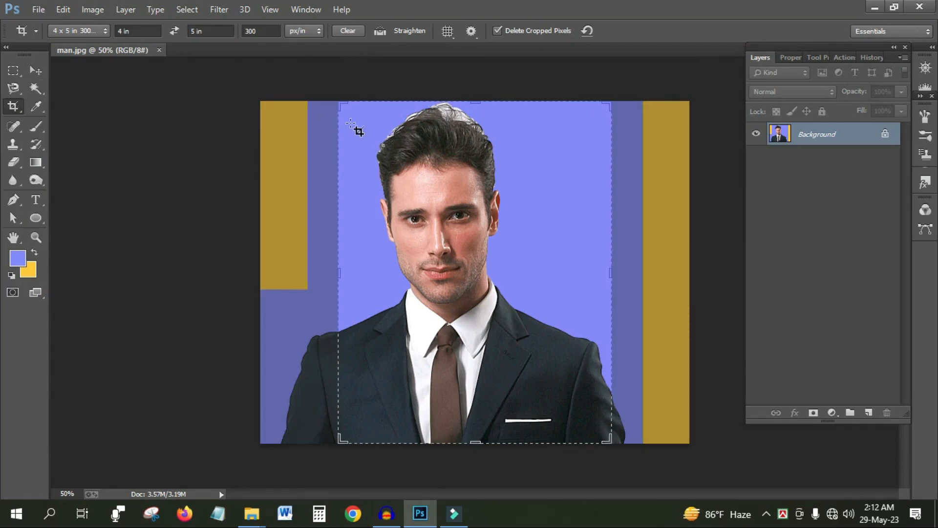
Try cropping the portrait with the 4 x 5 in 300 ppi preset, rotating and shifting the photo within the frame
{"action": "left_click_drag", "start_coordinate": [319, 109], "coordinate": [351, 142]}
{"action": "left_click_drag", "start_coordinate": [456, 173], "coordinate": [477, 187]}
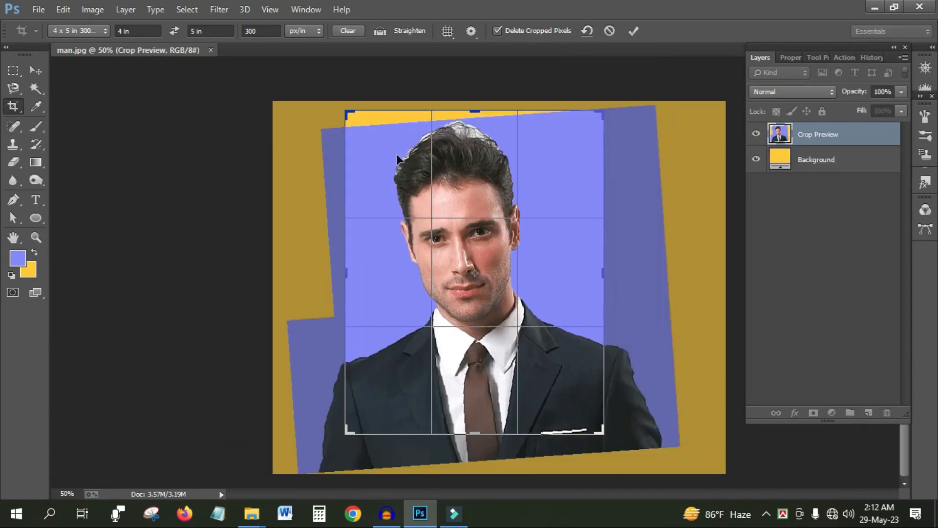
{"action": "left_click_drag", "start_coordinate": [347, 111], "coordinate": [446, 108]}
{"action": "left_click_drag", "start_coordinate": [489, 226], "coordinate": [493, 261]}
{"action": "key", "text": "Return"}
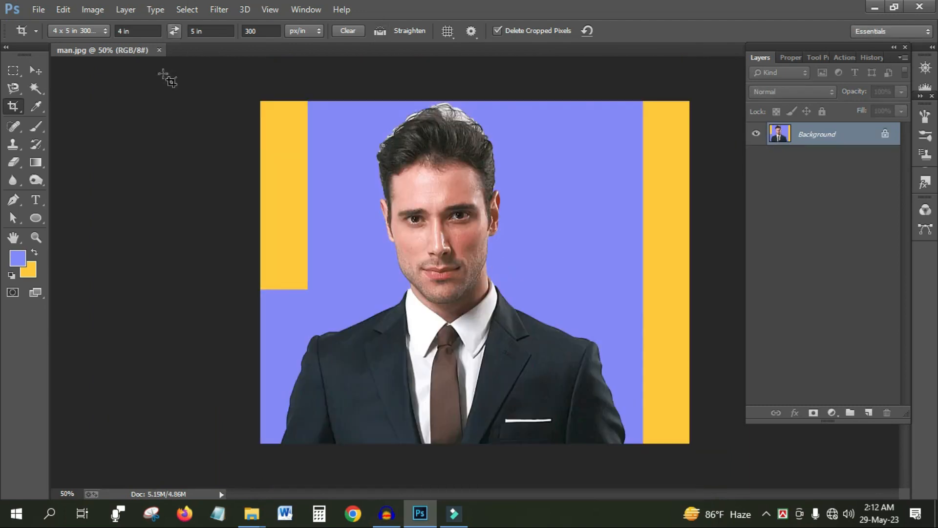
Crop the photo with the Ratio preset, keeping the current 4 x 5 frame and shifting the photo to centre the man
{"action": "left_click", "coordinate": [13, 106]}
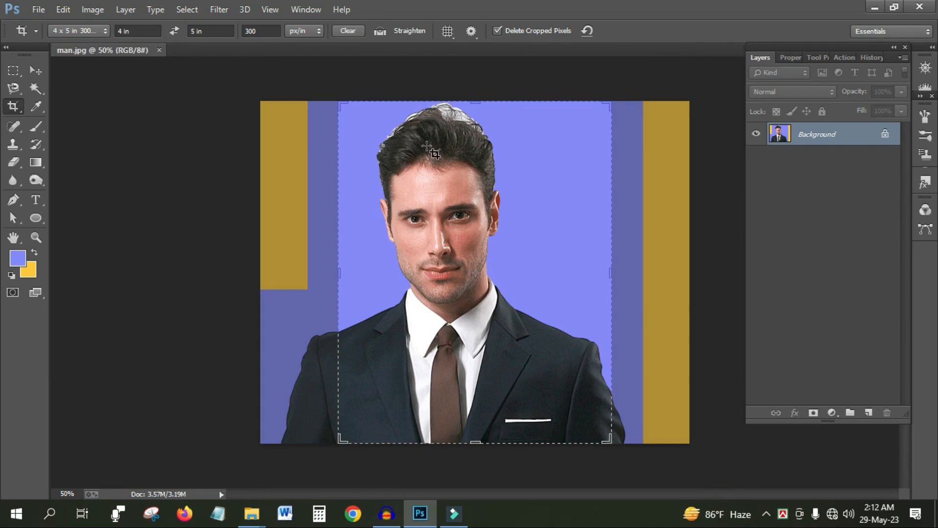
{"action": "left_click", "coordinate": [155, 31]}
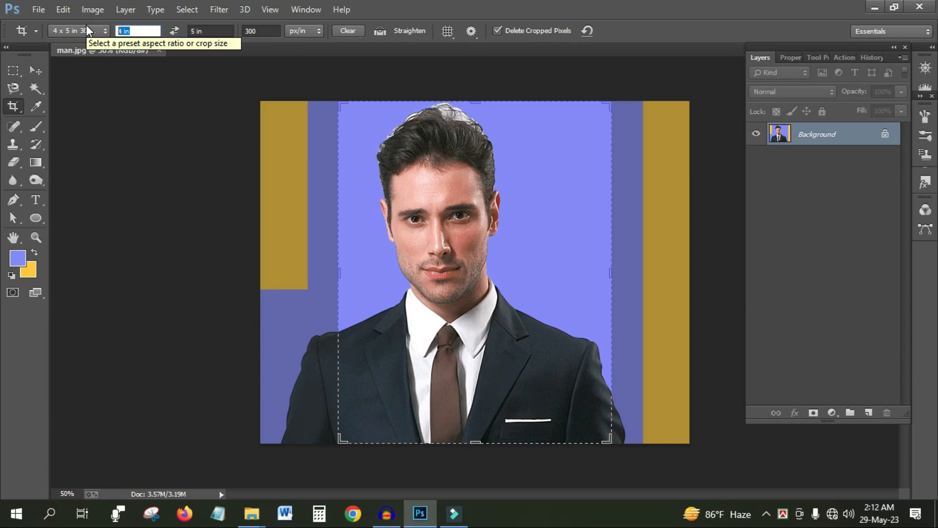
{"action": "left_click", "coordinate": [93, 31]}
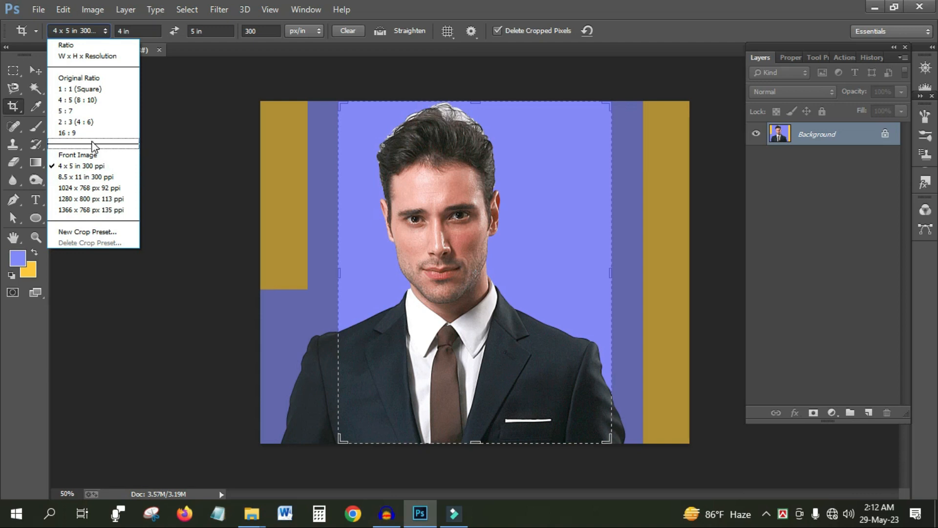
{"action": "left_click", "coordinate": [66, 45]}
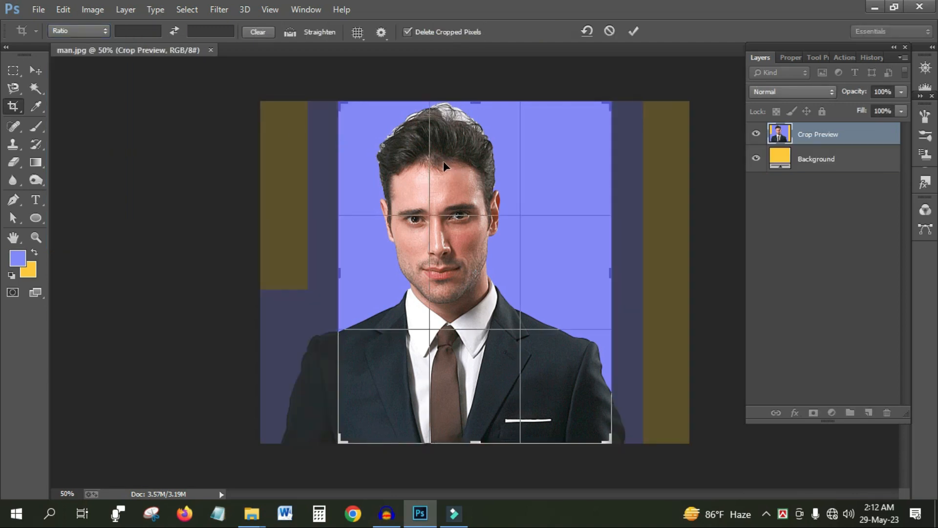
{"action": "mouse_move", "coordinate": [442, 162]}
{"action": "left_mouse_down"}
{"action": "mouse_move", "coordinate": [472, 162]}
{"action": "mouse_move", "coordinate": [464, 159]}
{"action": "left_mouse_up"}
{"action": "key", "text": "Return"}
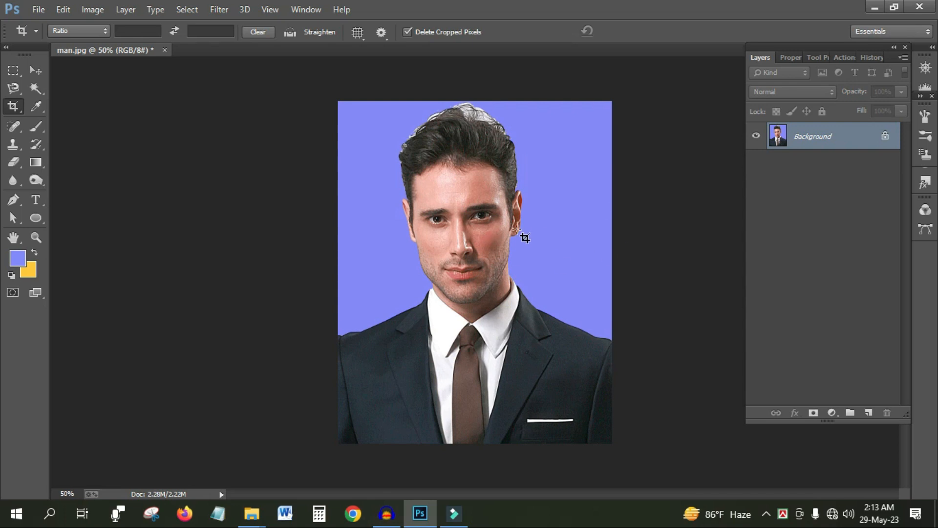
Resize the cropped portrait to 1.53 inches wide by 1.96 inches high at 300 pixels/inch
{"action": "left_click", "coordinate": [94, 9]}
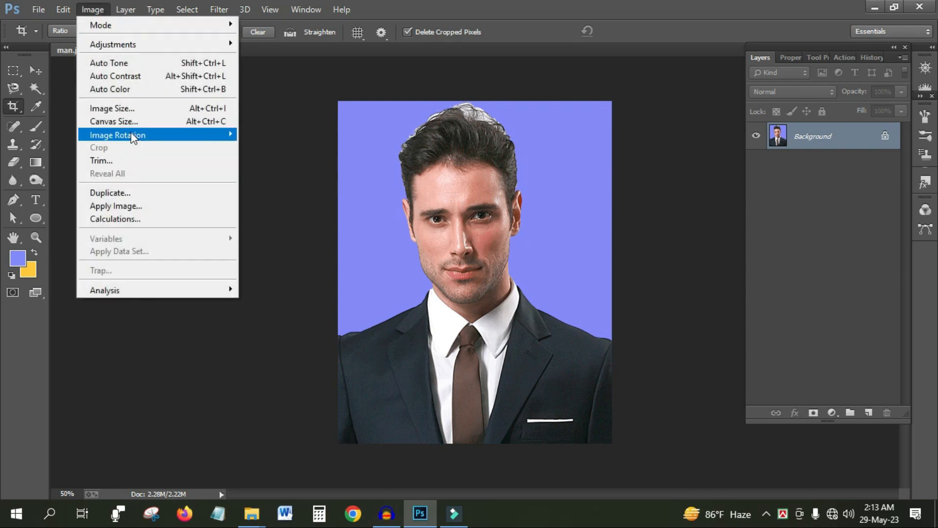
{"action": "left_click", "coordinate": [131, 109]}
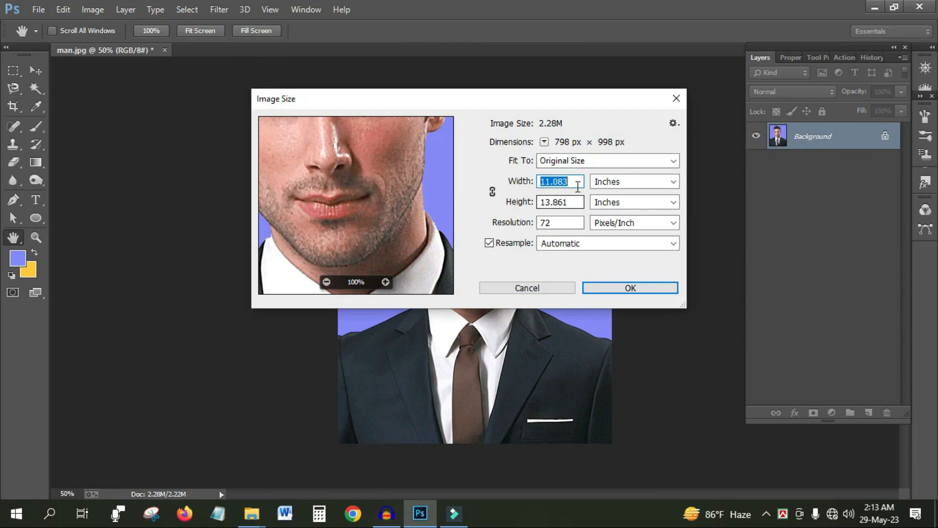
{"action": "type", "text": "1."}
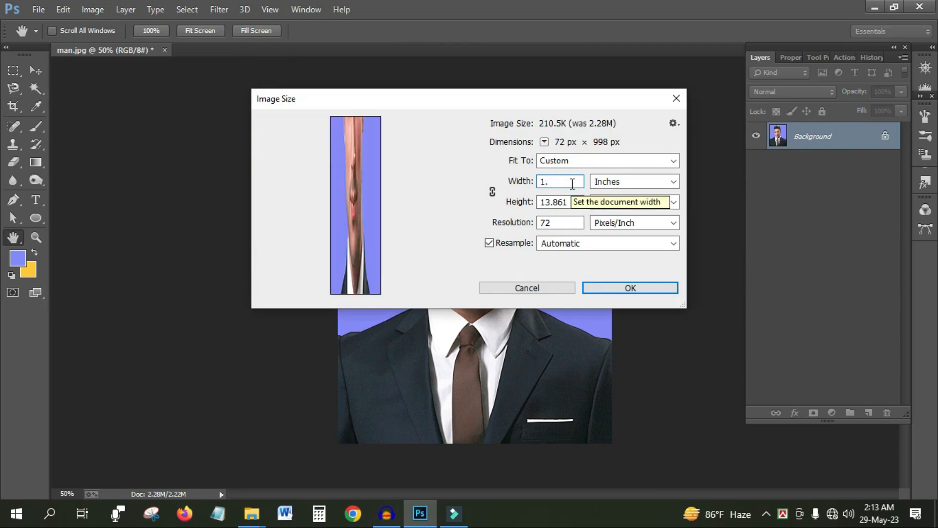
{"action": "type", "text": "53"}
{"action": "key", "text": "Tab"}
{"action": "key", "text": "Tab"}
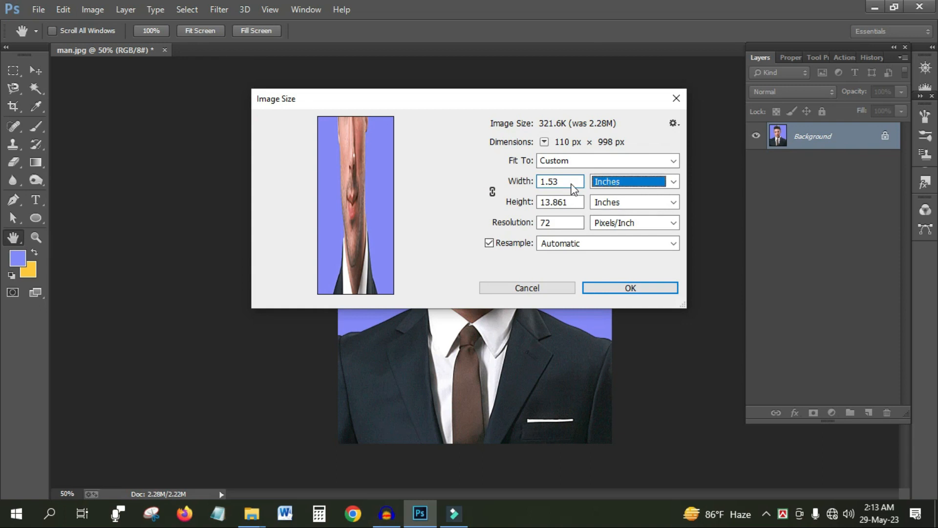
{"action": "type", "text": "1.96"}
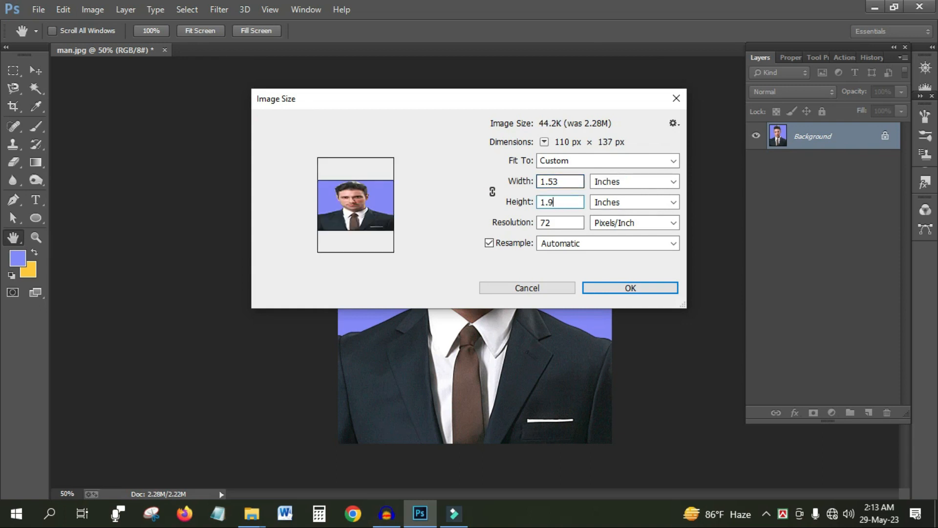
{"action": "double_click", "coordinate": [565, 220]}
{"action": "type", "text": "300"}
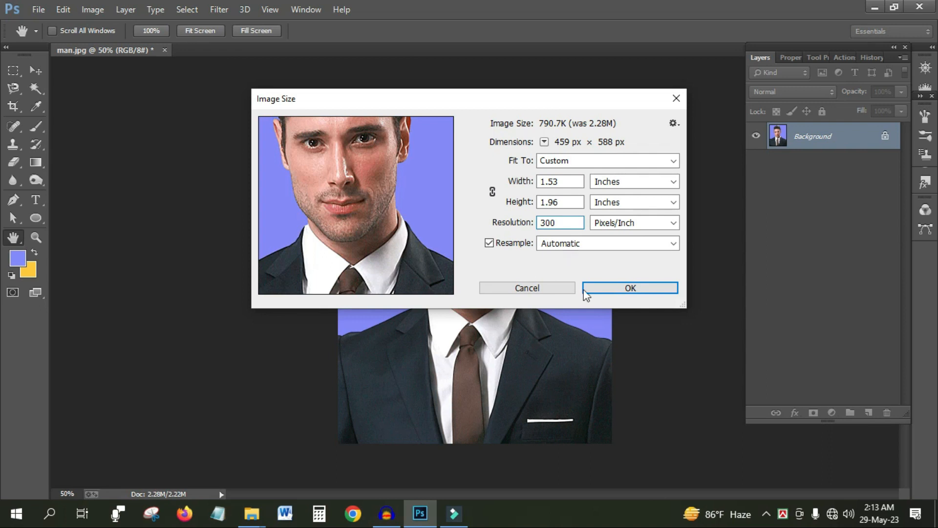
{"action": "left_click", "coordinate": [635, 289]}
Select the entire resized portrait and create a new blank white page in portrait orientation
{"action": "key", "text": "c"}
{"action": "key", "text": "ctrl+a"}
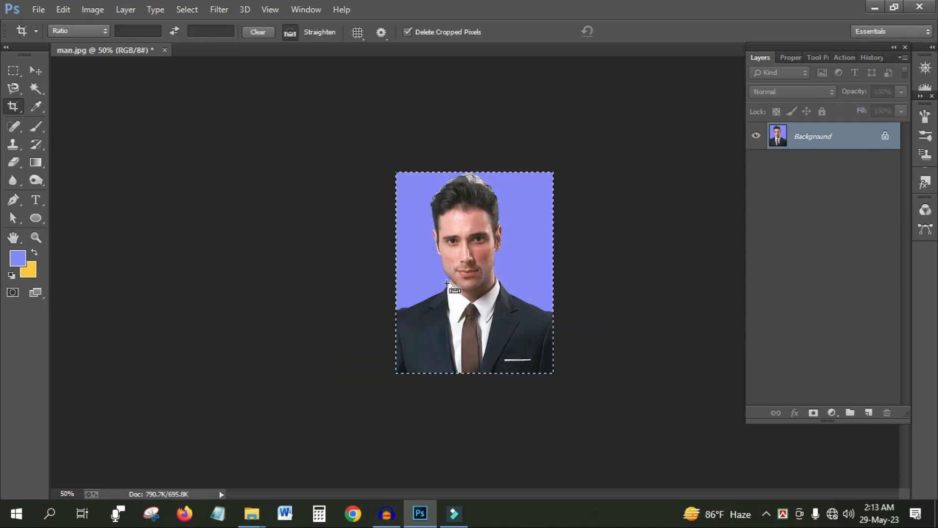
{"action": "key", "text": "ctrl+n"}
{"action": "left_click", "coordinate": [556, 140]}
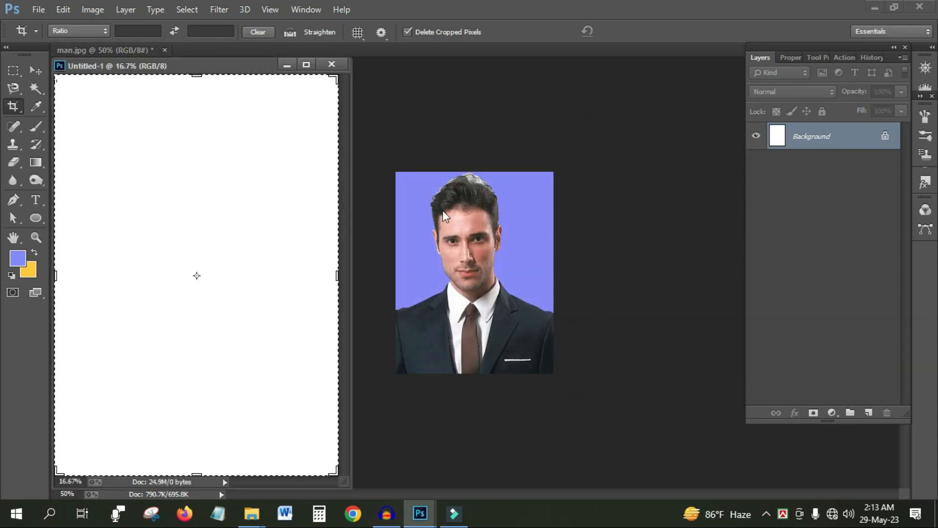
Copy the selected portrait from man.jpg into the blank page and dock the new document's window
{"action": "key", "text": "v"}
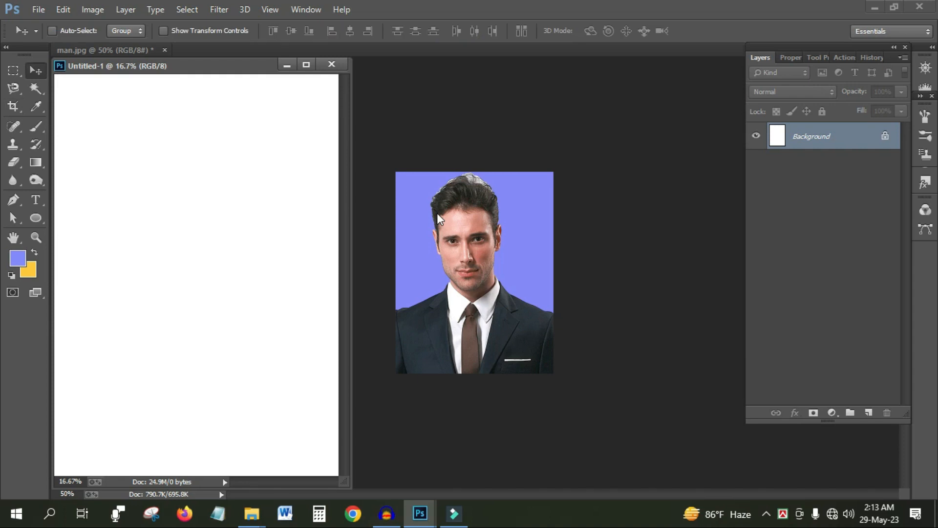
{"action": "left_click", "coordinate": [501, 184]}
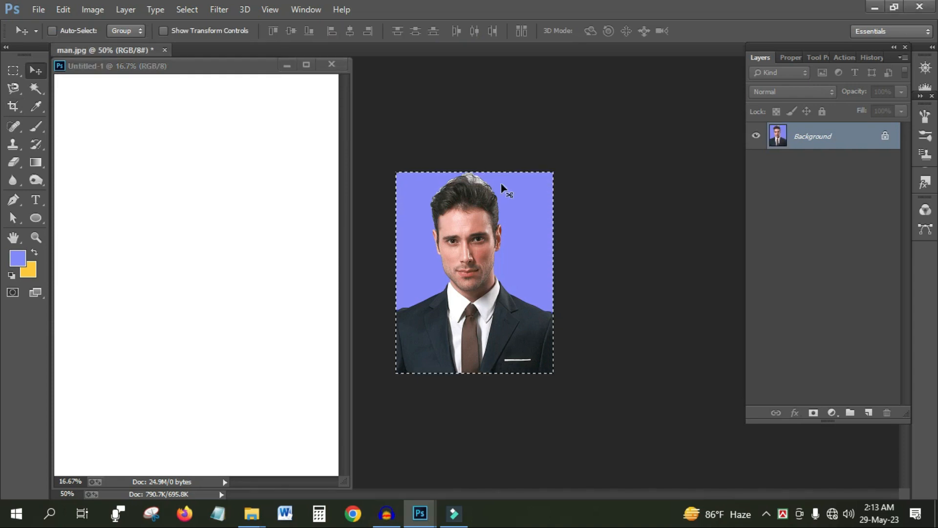
{"action": "left_click_drag", "start_coordinate": [500, 183], "coordinate": [280, 122]}
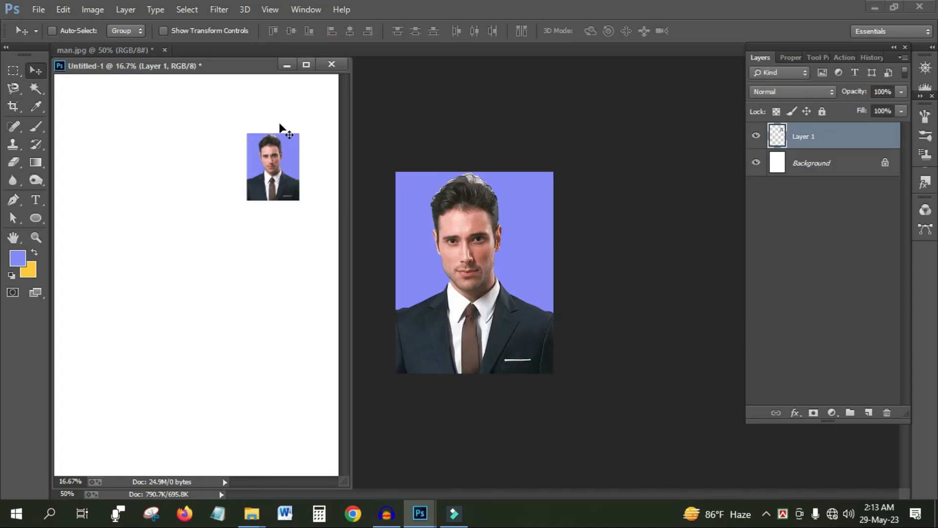
{"action": "left_click_drag", "start_coordinate": [238, 65], "coordinate": [294, 49]}
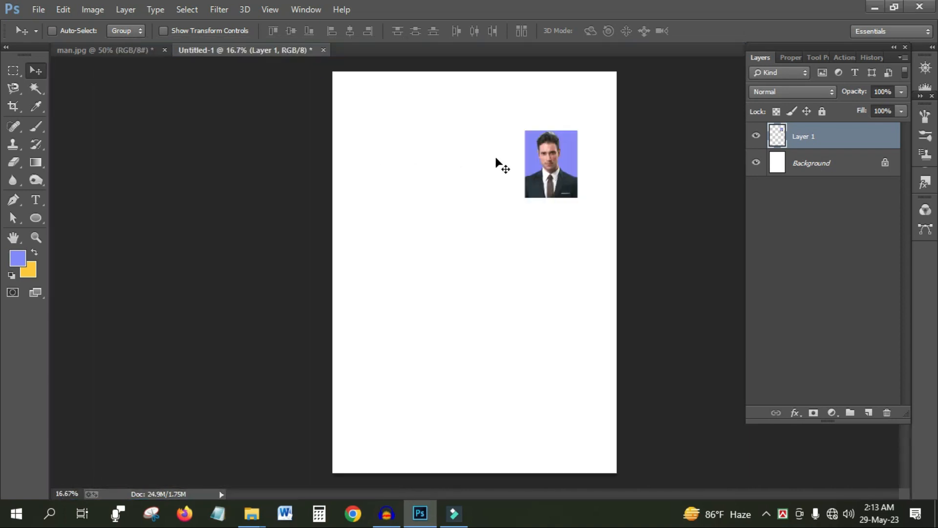
Position the portrait near the page's upper-left corner and duplicate it directly beside the original
{"action": "left_click_drag", "start_coordinate": [522, 166], "coordinate": [366, 127]}
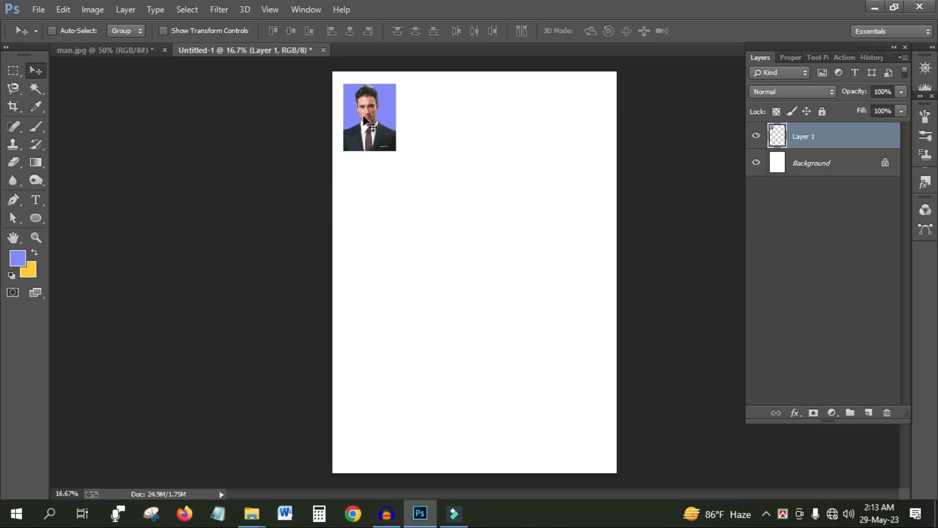
{"action": "left_click_drag", "start_coordinate": [391, 119], "coordinate": [414, 117]}
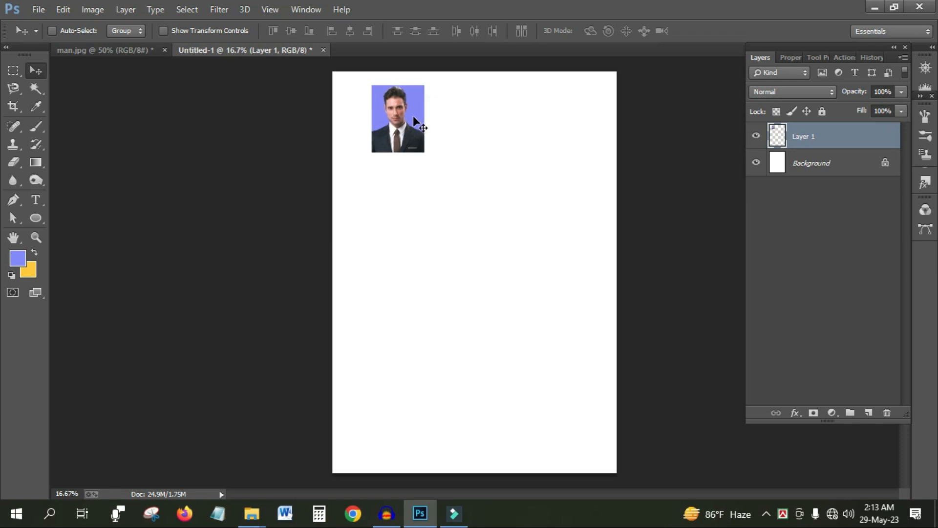
{"action": "left_click_drag", "start_coordinate": [414, 117], "coordinate": [471, 122]}
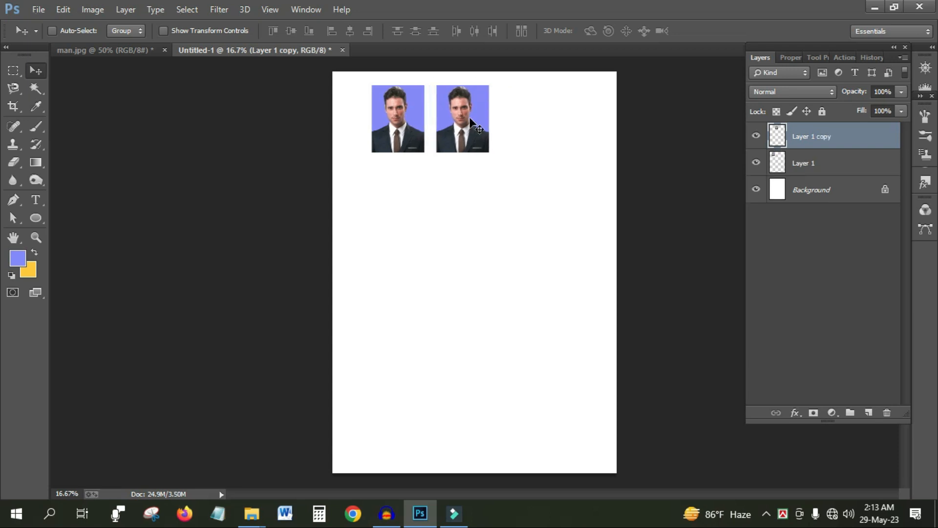
Return to man.jpg, clear its selection and activate the Perspective Crop Tool
{"action": "left_click", "coordinate": [128, 51]}
{"action": "key", "text": "ctrl+d"}
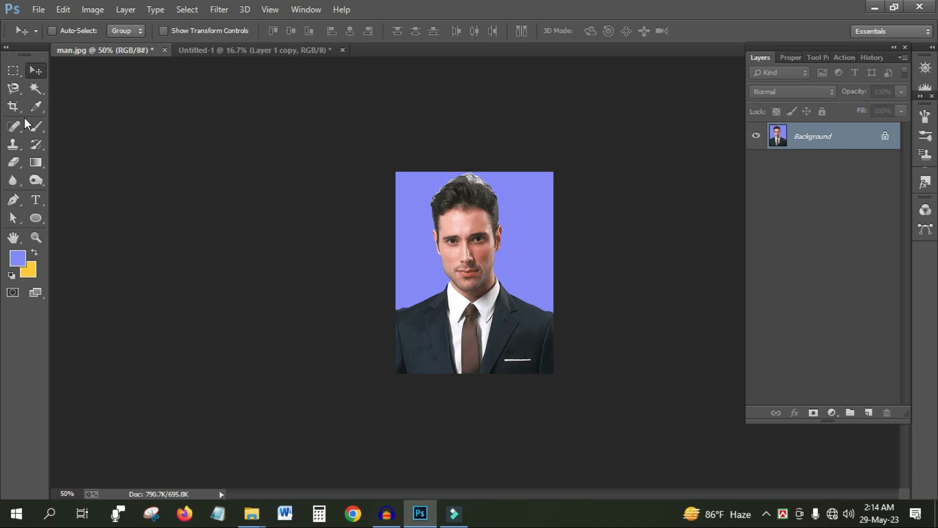
{"action": "left_click", "coordinate": [17, 103]}
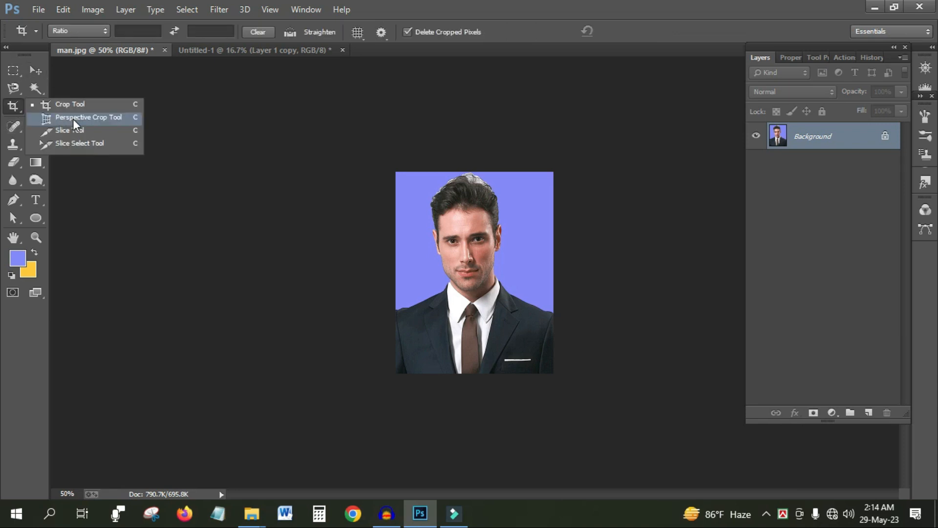
{"action": "left_click", "coordinate": [74, 120]}
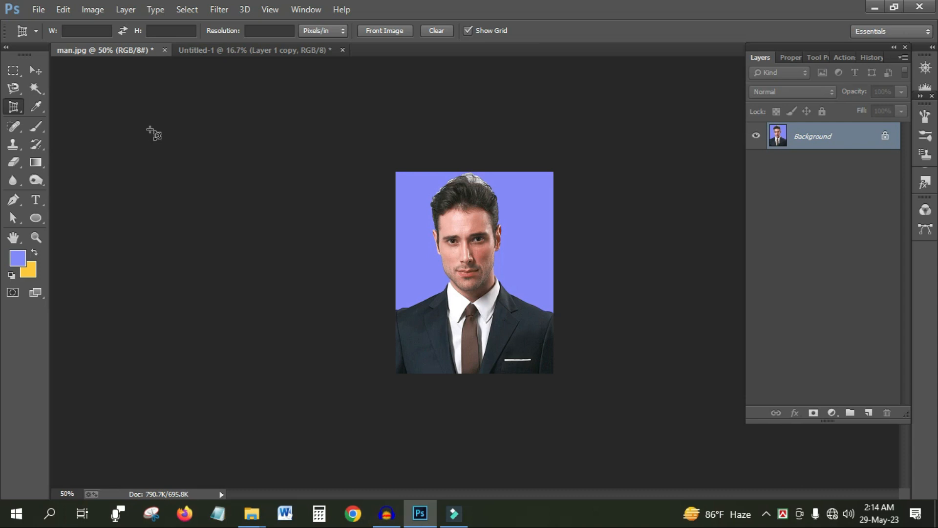
Open the business card image 1235 from the Desktop in a docked window
{"action": "left_click", "coordinate": [42, 7]}
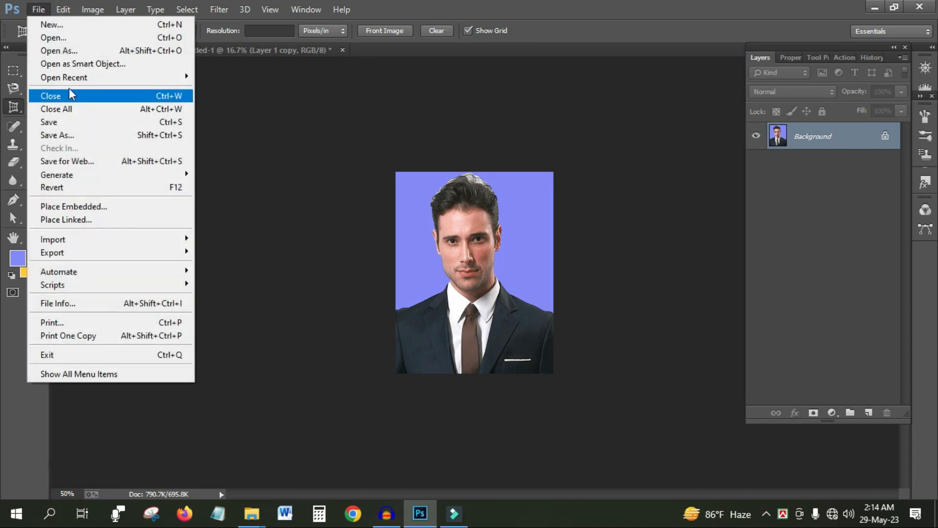
{"action": "left_click", "coordinate": [368, 123]}
{"action": "key", "text": "ctrl+o"}
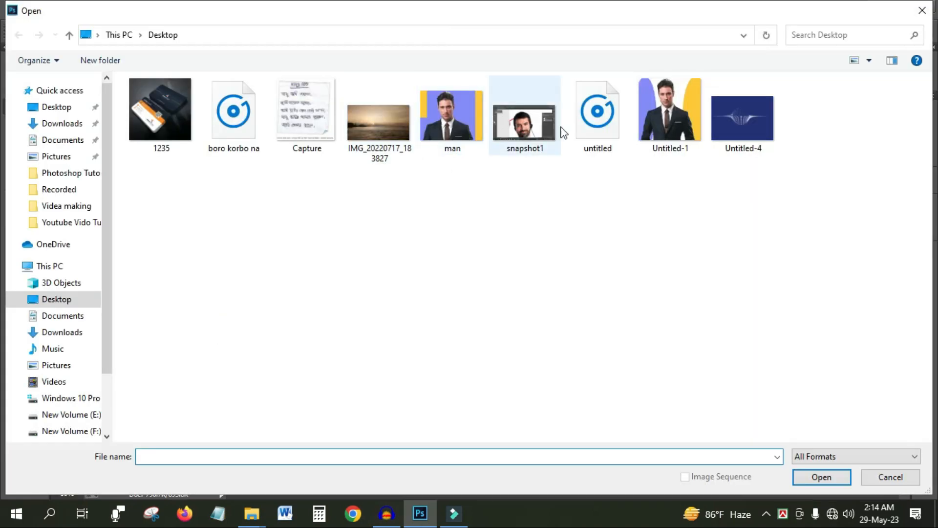
{"action": "double_click", "coordinate": [180, 108]}
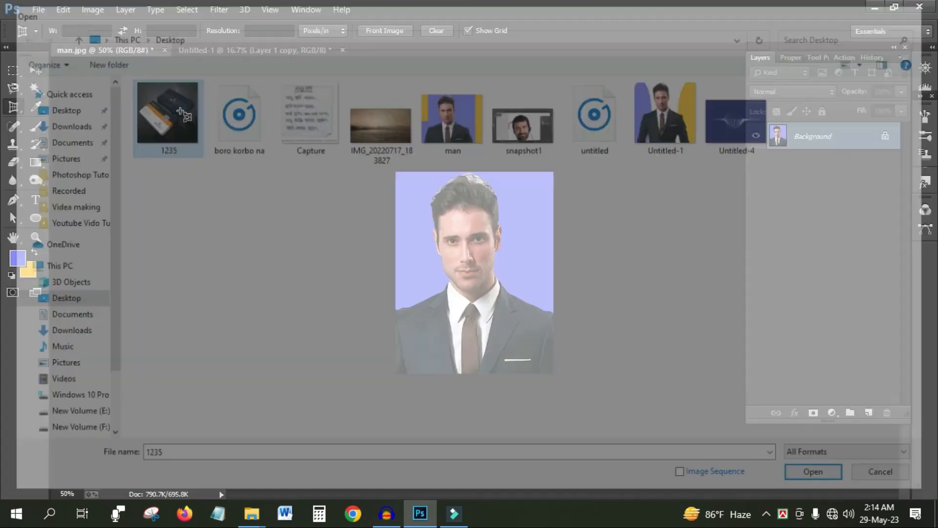
{"action": "left_click_drag", "start_coordinate": [282, 70], "coordinate": [359, 51]}
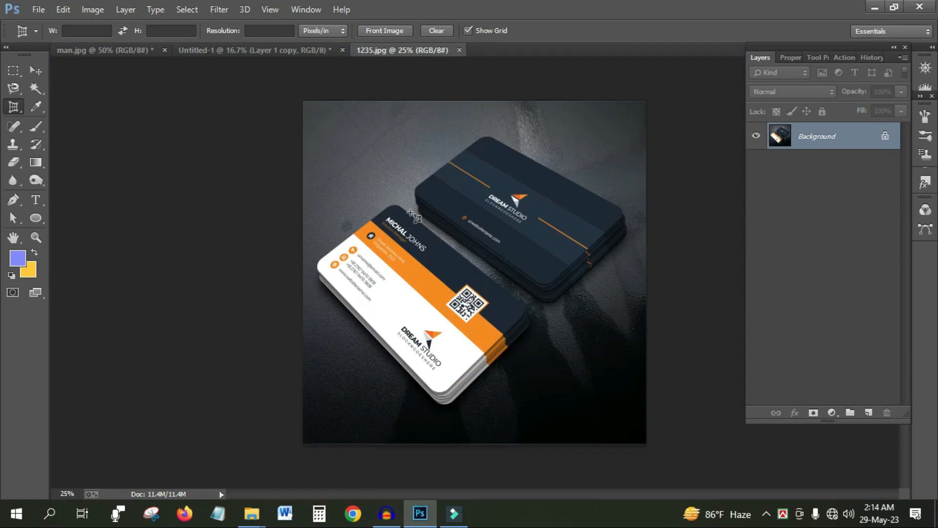
Perspective-crop the image to the four corners of the front business card with the white, orange and navy bands
{"action": "left_click", "coordinate": [317, 262]}
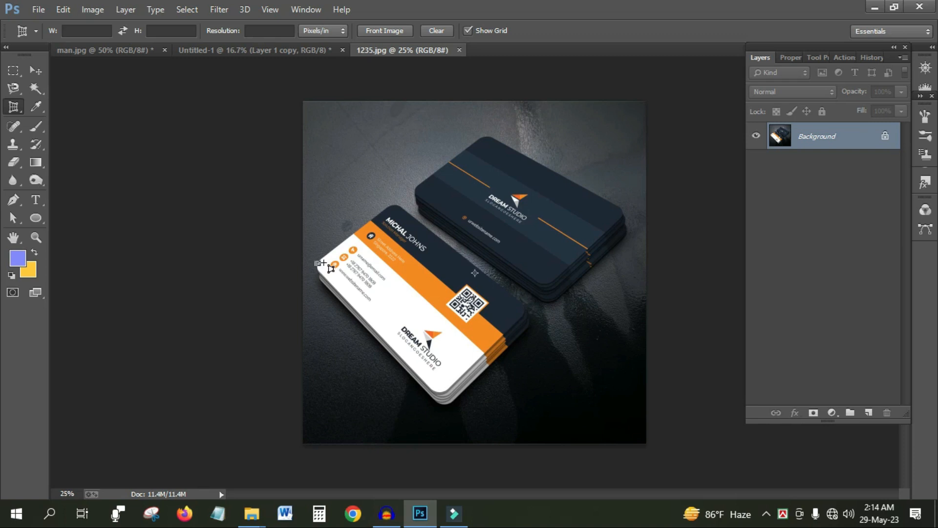
{"action": "left_click", "coordinate": [398, 203]}
{"action": "left_click", "coordinate": [456, 251]}
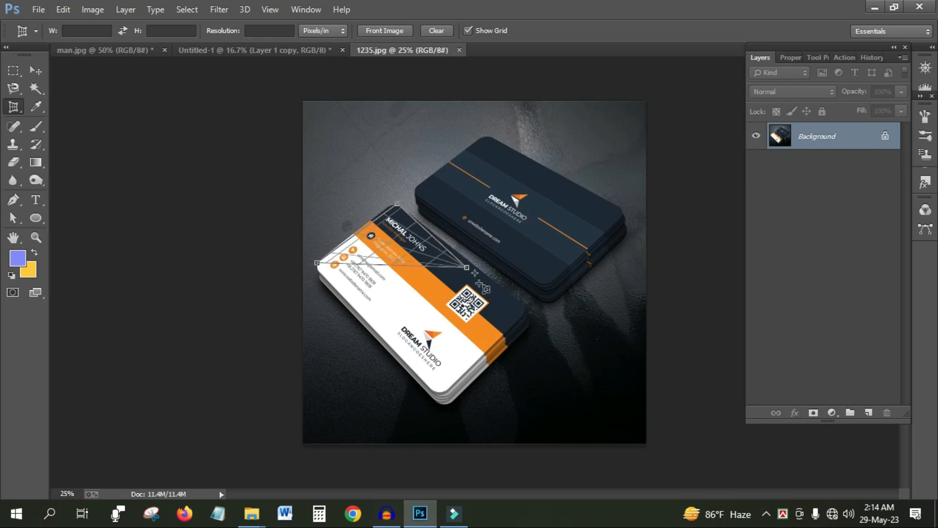
{"action": "left_click", "coordinate": [528, 308]}
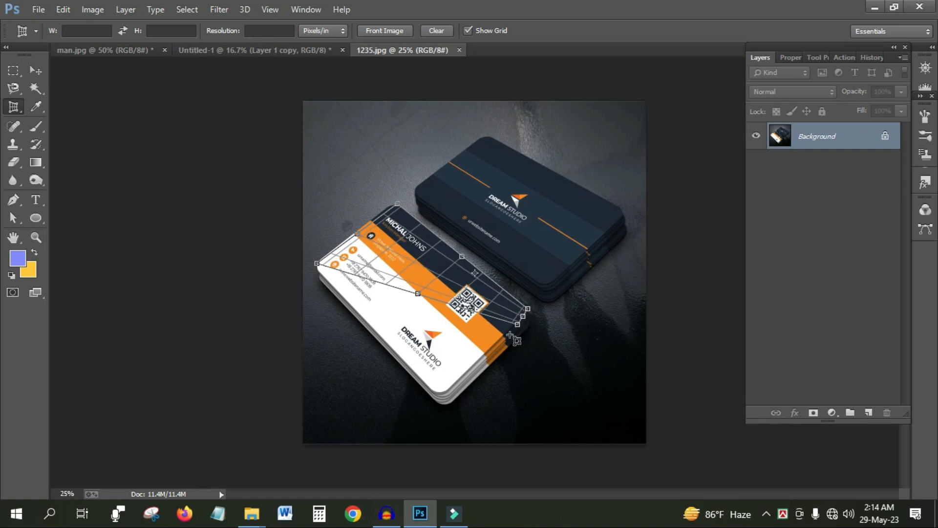
{"action": "left_click", "coordinate": [436, 397]}
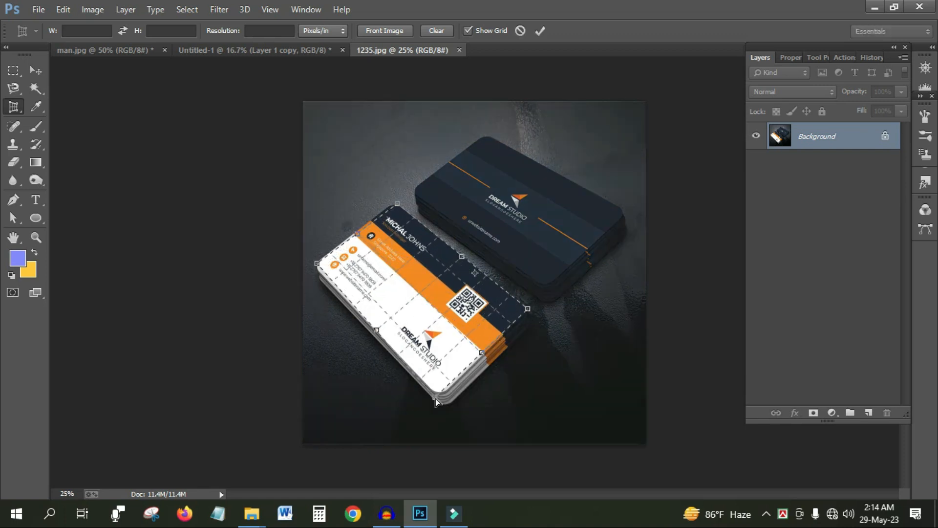
{"action": "key", "text": "Return"}
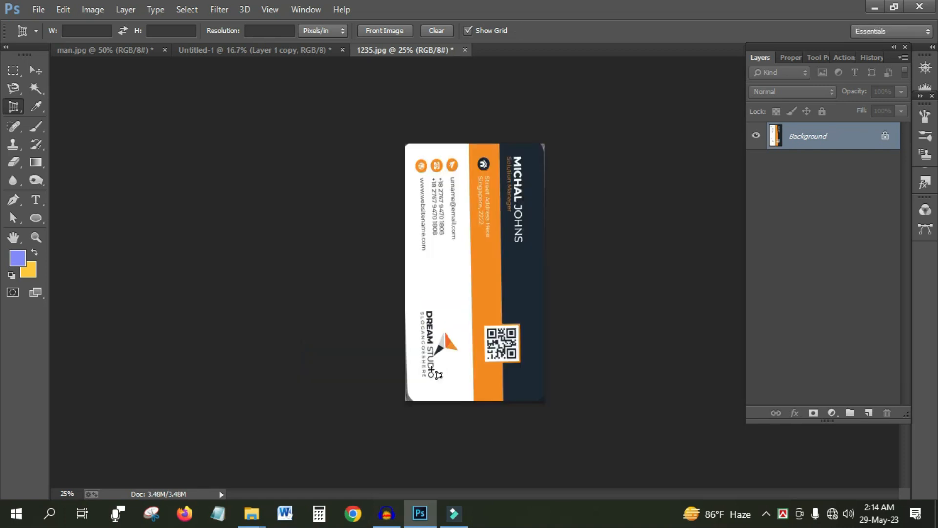
Rotate the cropped card image 90° clockwise
{"action": "left_click", "coordinate": [95, 10]}
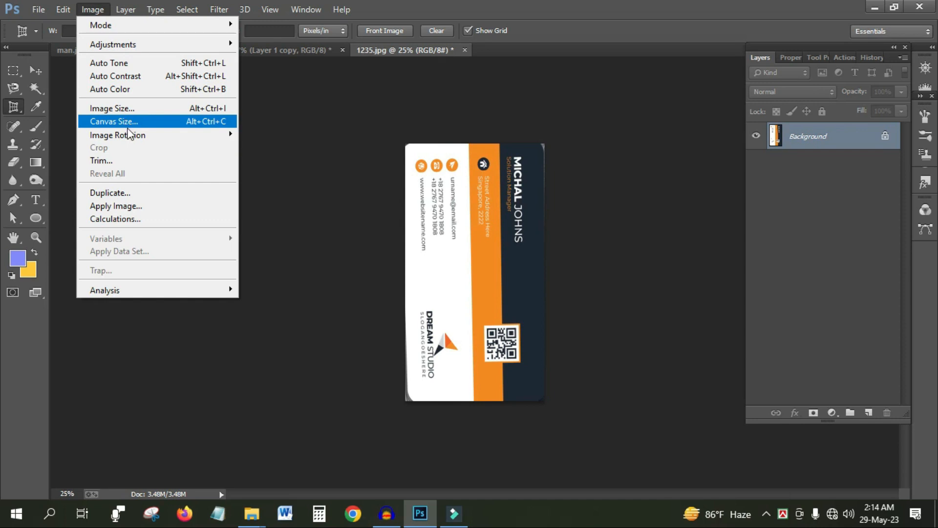
{"action": "mouse_move", "coordinate": [129, 134]}
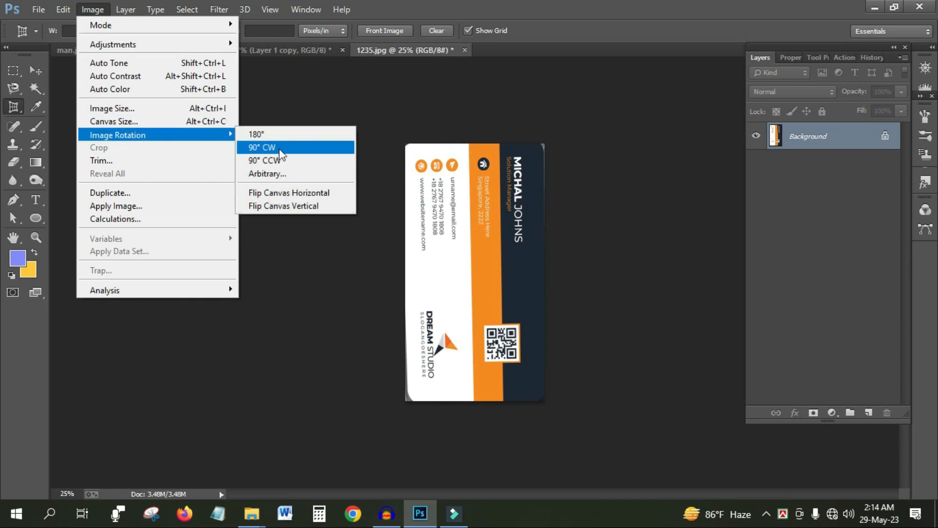
{"action": "left_click", "coordinate": [289, 147]}
Try a further 90° clockwise rotation of the card and reverse it with a 90° counter-clockwise rotation
{"action": "left_click", "coordinate": [93, 13]}
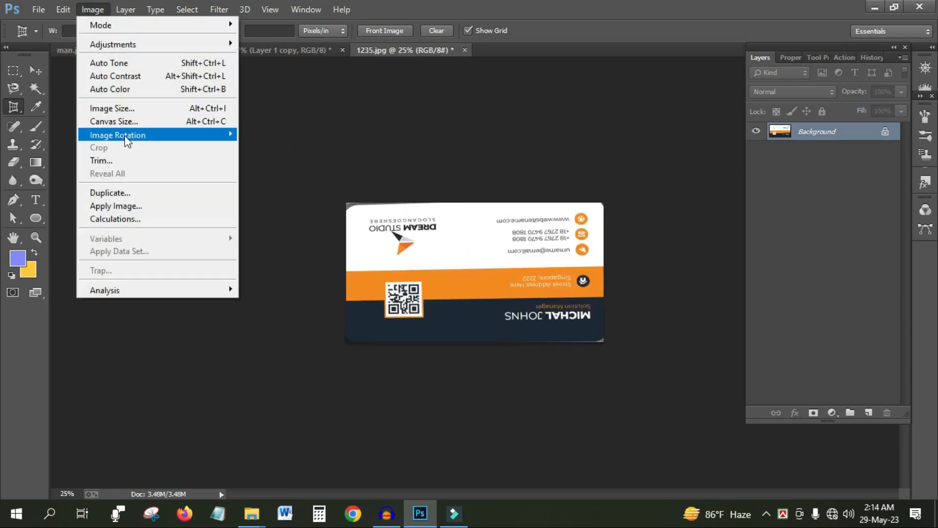
{"action": "mouse_move", "coordinate": [128, 136]}
{"action": "mouse_move", "coordinate": [194, 137]}
{"action": "left_click", "coordinate": [272, 148]}
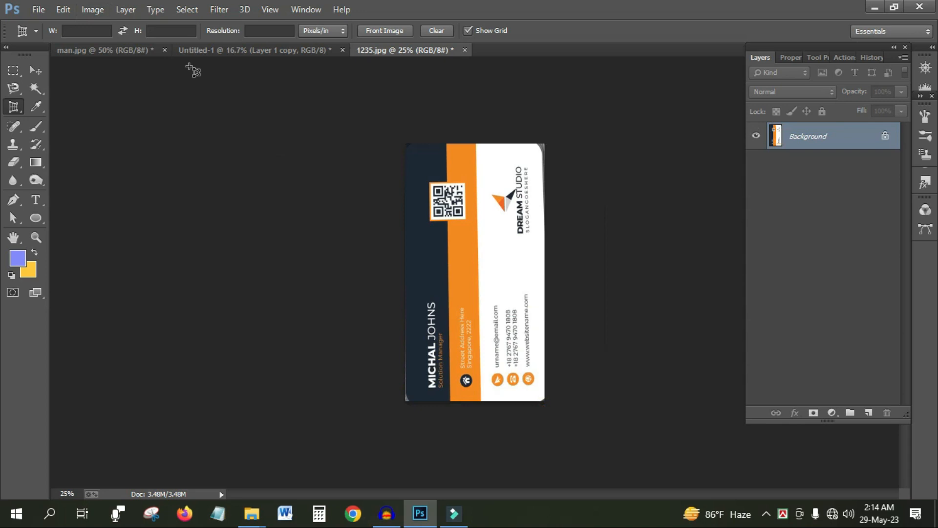
{"action": "left_click", "coordinate": [95, 11]}
{"action": "mouse_move", "coordinate": [171, 136]}
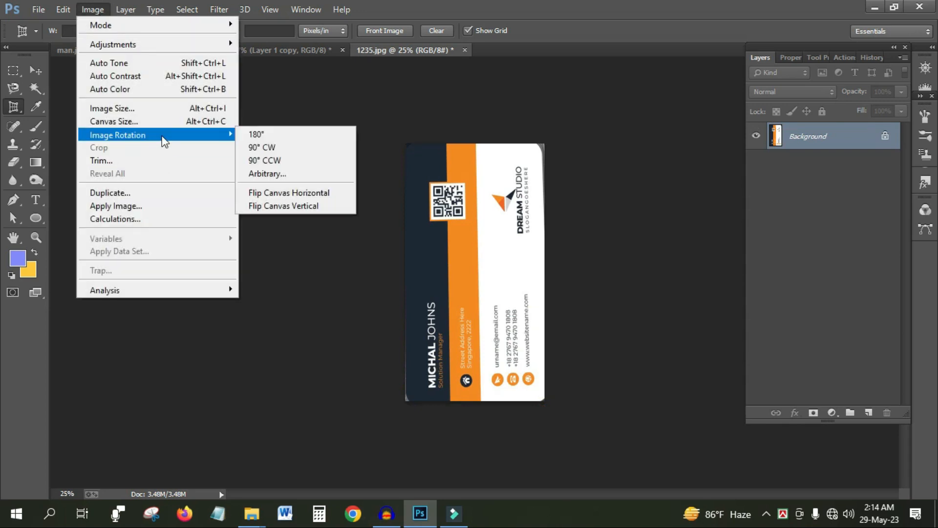
{"action": "left_click", "coordinate": [274, 159]}
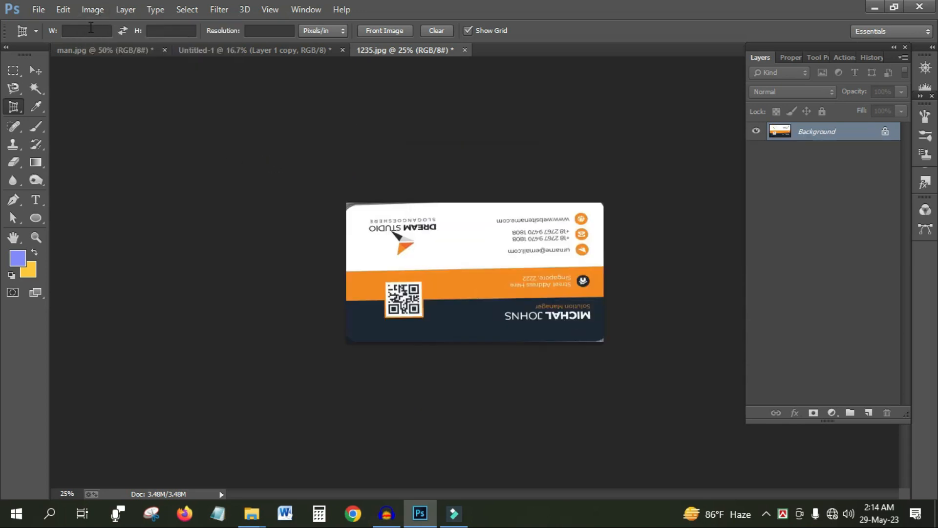
Try a 90° counter-clockwise rotation of the card and reverse it with a 90° clockwise rotation
{"action": "left_click", "coordinate": [93, 11]}
{"action": "mouse_move", "coordinate": [173, 136]}
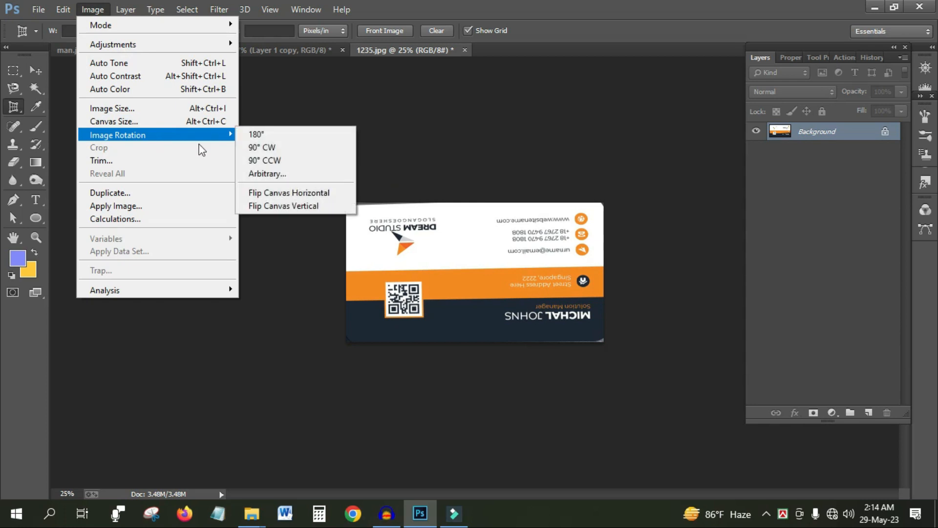
{"action": "left_click", "coordinate": [264, 161]}
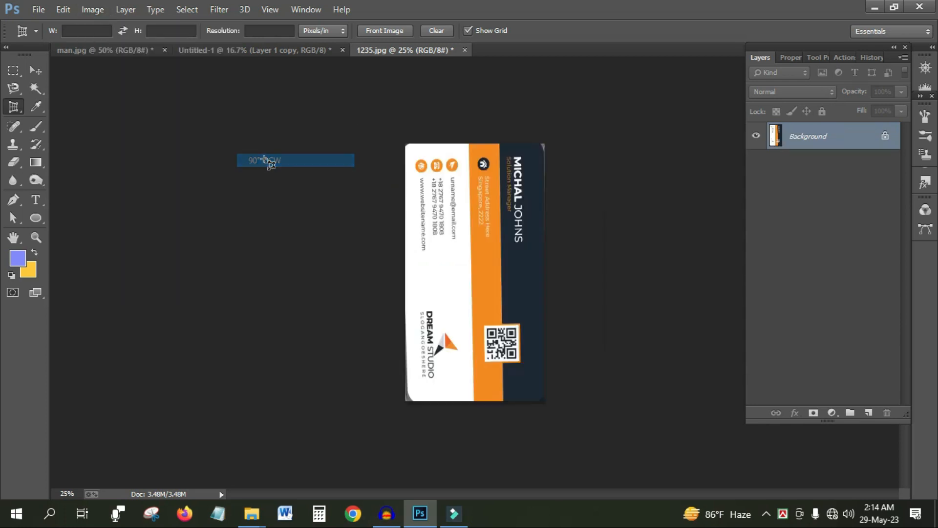
{"action": "left_click", "coordinate": [93, 10]}
{"action": "mouse_move", "coordinate": [152, 139]}
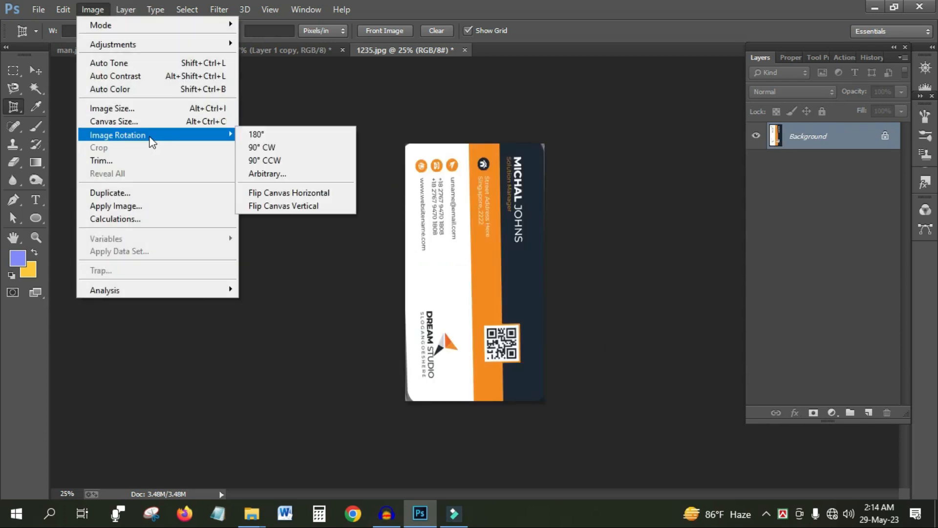
{"action": "left_click", "coordinate": [264, 147]}
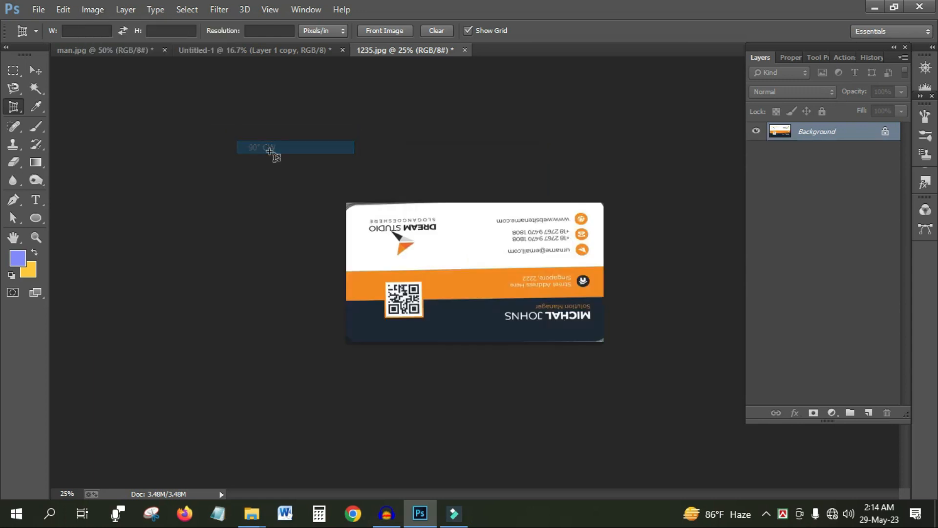
Draw three separate vertical slices across the card with the Slice Tool: at its left end, middle and right part
{"action": "right_click", "coordinate": [15, 107]}
{"action": "left_click", "coordinate": [87, 130]}
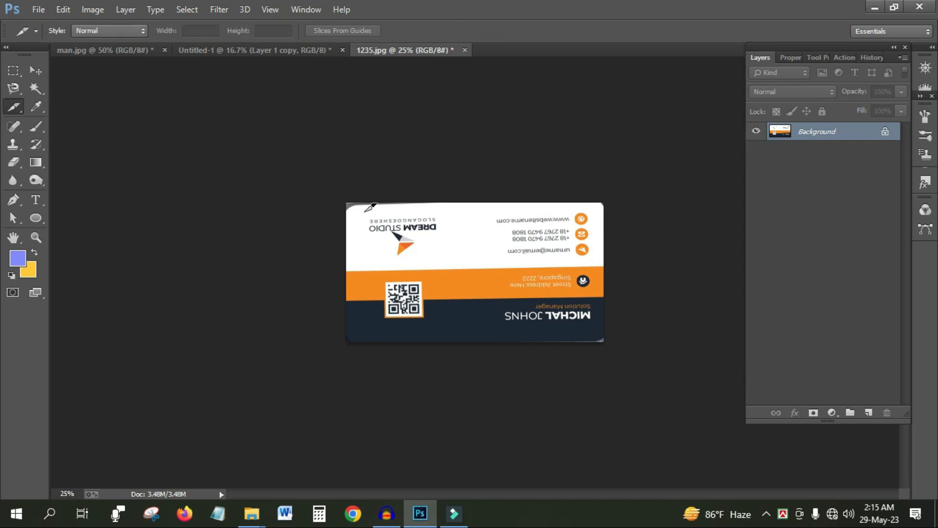
{"action": "left_click_drag", "start_coordinate": [389, 238], "coordinate": [346, 333]}
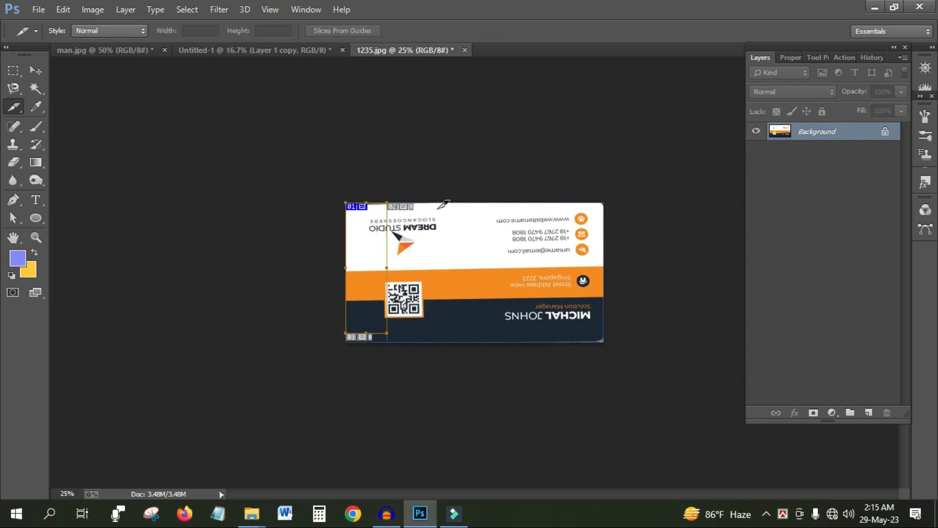
{"action": "left_click_drag", "start_coordinate": [423, 202], "coordinate": [489, 342]}
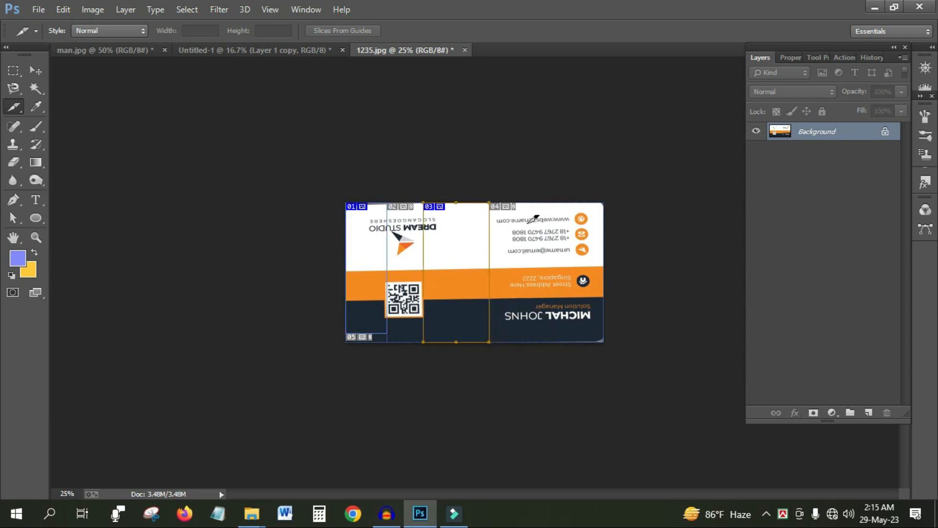
{"action": "left_click_drag", "start_coordinate": [533, 202], "coordinate": [585, 342]}
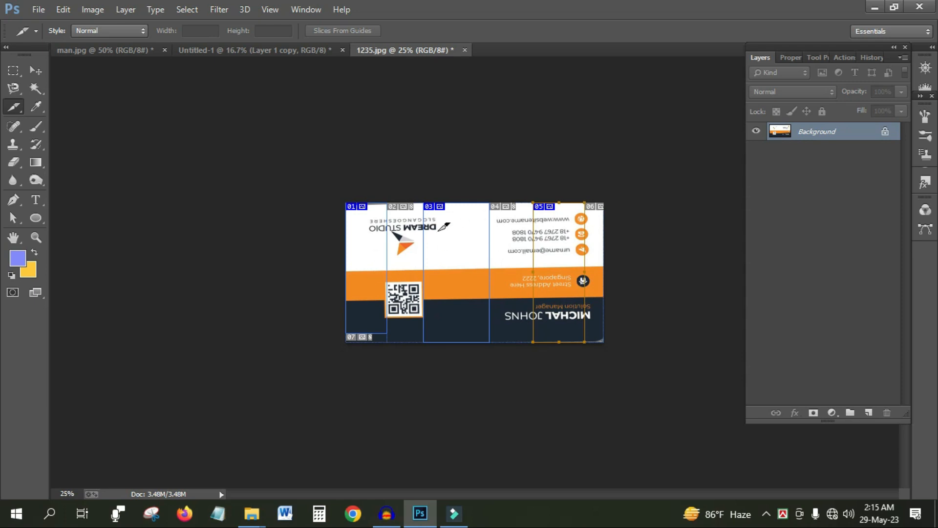
Export all slices for the web to the Desktop as images only, under the file name 1235
{"action": "left_click", "coordinate": [38, 9]}
{"action": "left_click", "coordinate": [68, 161]}
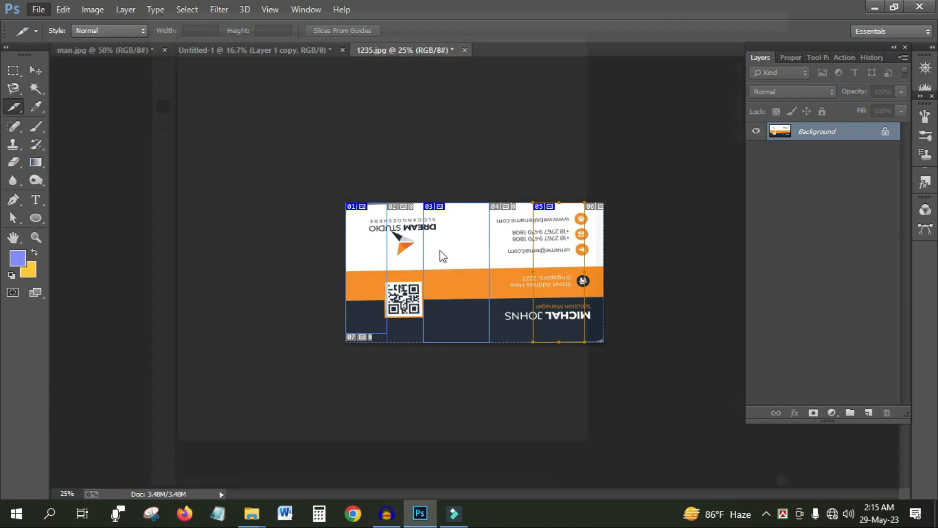
{"action": "left_click", "coordinate": [593, 481]}
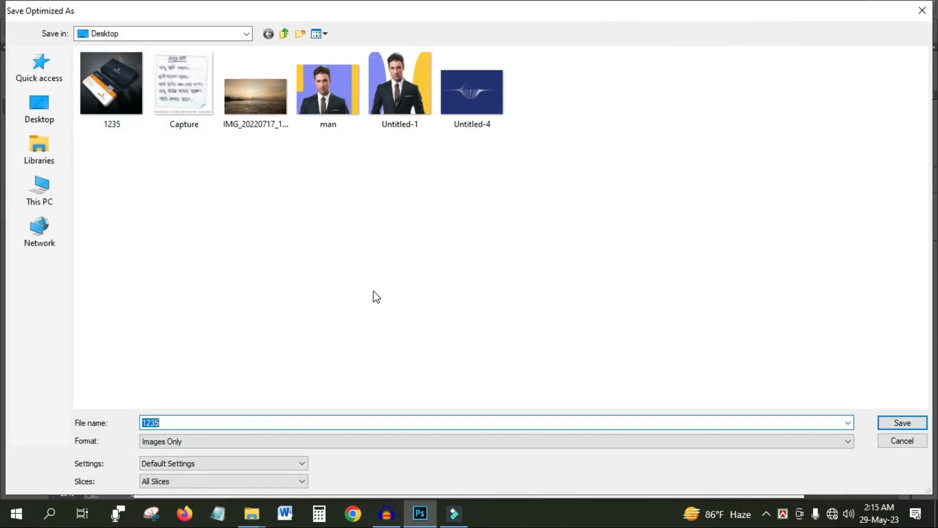
{"action": "key", "text": "Return"}
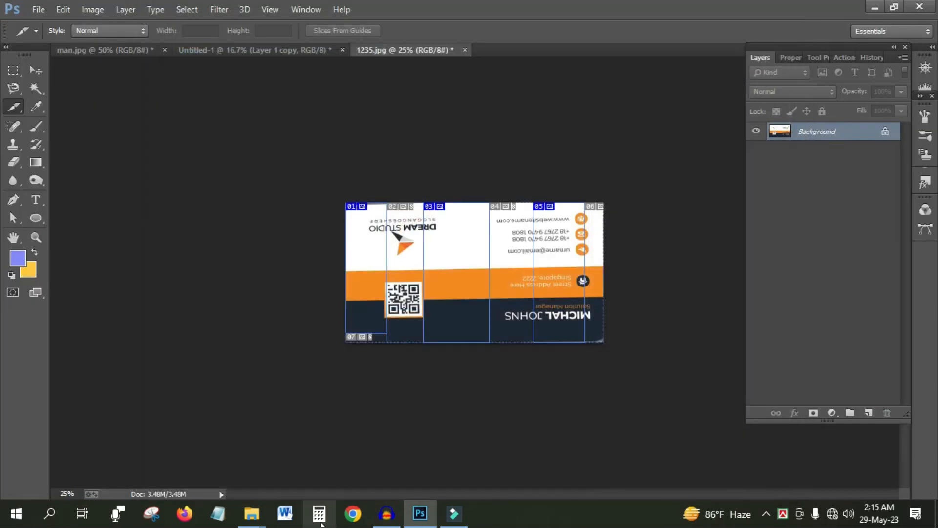
Switch to the desktop and open the images folder containing the exported slices
{"action": "left_click", "coordinate": [254, 510]}
{"action": "mouse_move", "coordinate": [491, 452]}
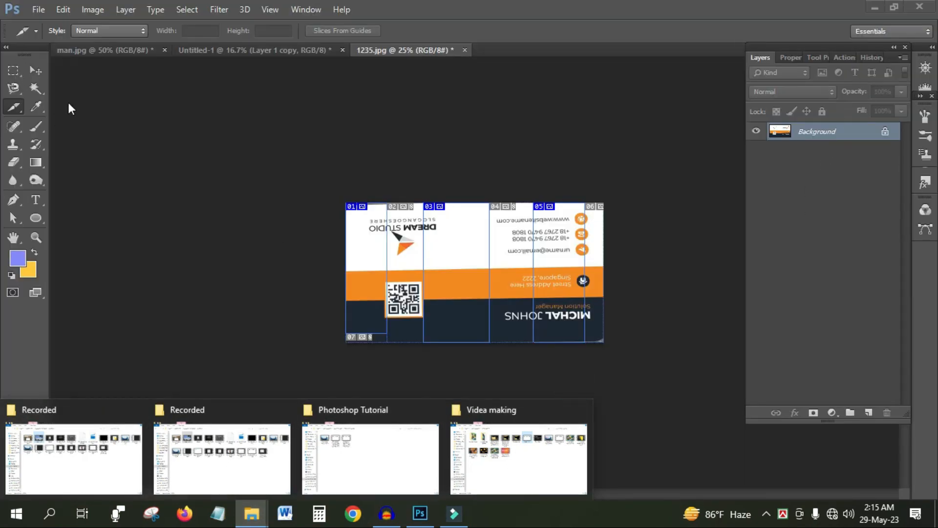
{"action": "left_click", "coordinate": [566, 100]}
{"action": "left_click", "coordinate": [875, 6]}
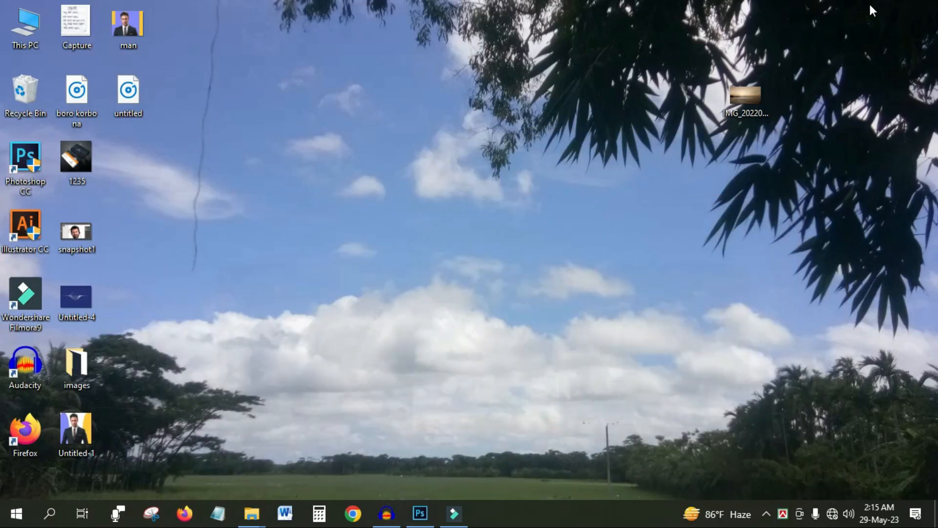
{"action": "double_click", "coordinate": [78, 367]}
{"action": "left_click", "coordinate": [171, 102]}
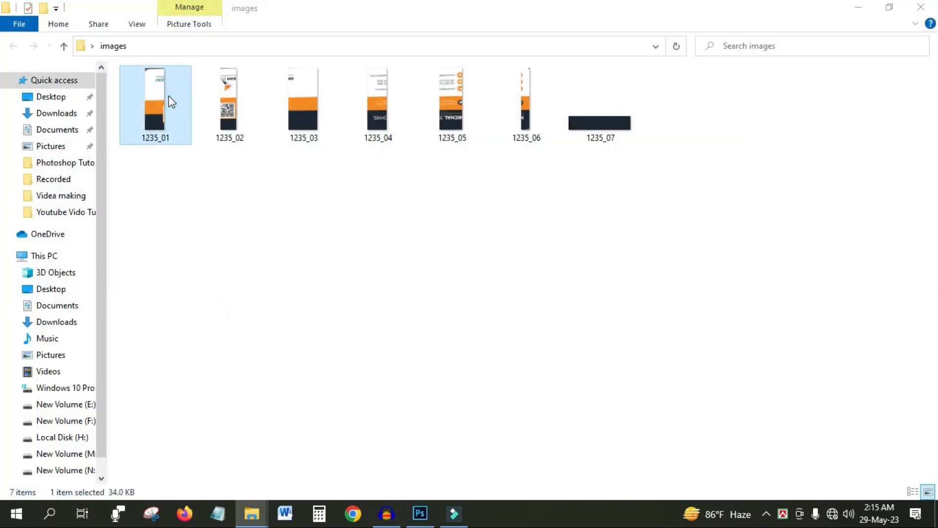
View the exported slice images from 1235_01 through 1235_07 and close the photo viewer
{"action": "double_click", "coordinate": [169, 95]}
{"action": "key", "text": "Right"}
{"action": "key", "text": "Right"}
{"action": "key", "text": "Right"}
{"action": "key", "text": "Right"}
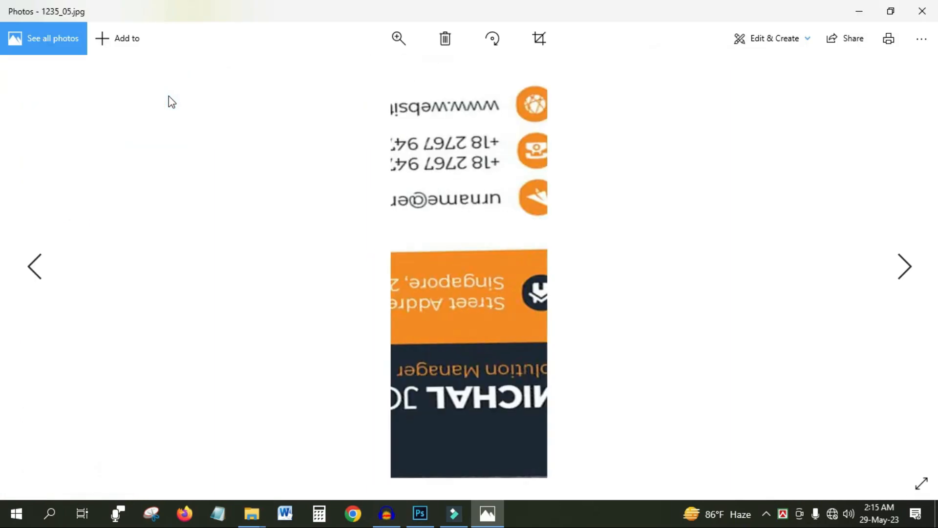
{"action": "key", "text": "Right"}
{"action": "key", "text": "Right"}
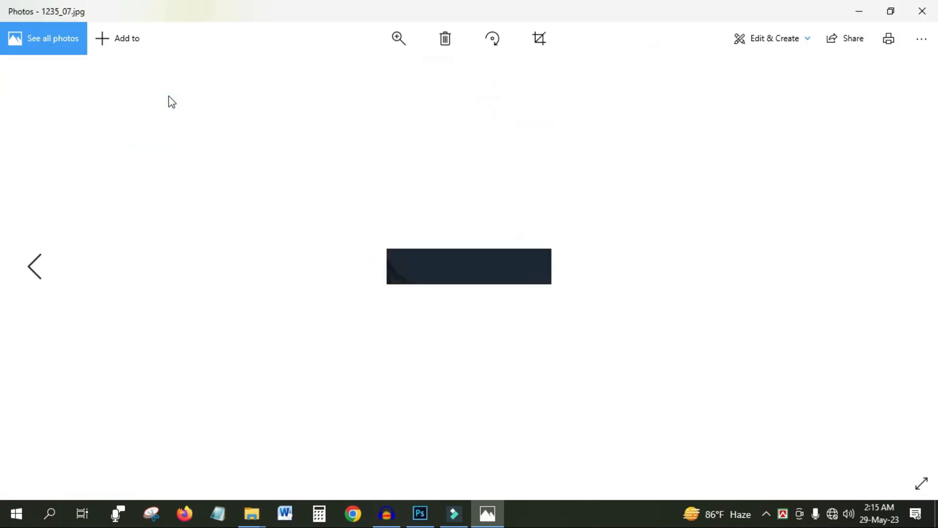
{"action": "left_click", "coordinate": [919, 9]}
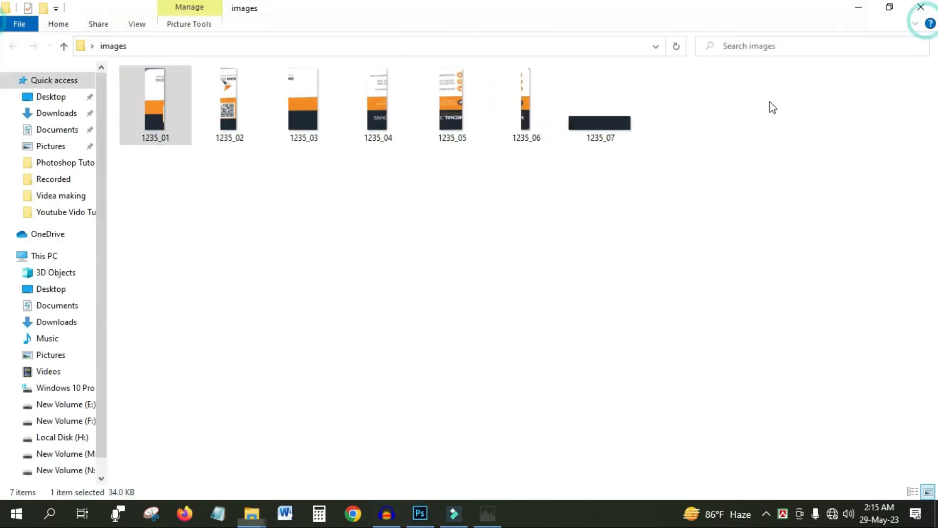
Switch back to Photoshop and draw a rectangular slice around the card's QR code
{"action": "left_click", "coordinate": [420, 513]}
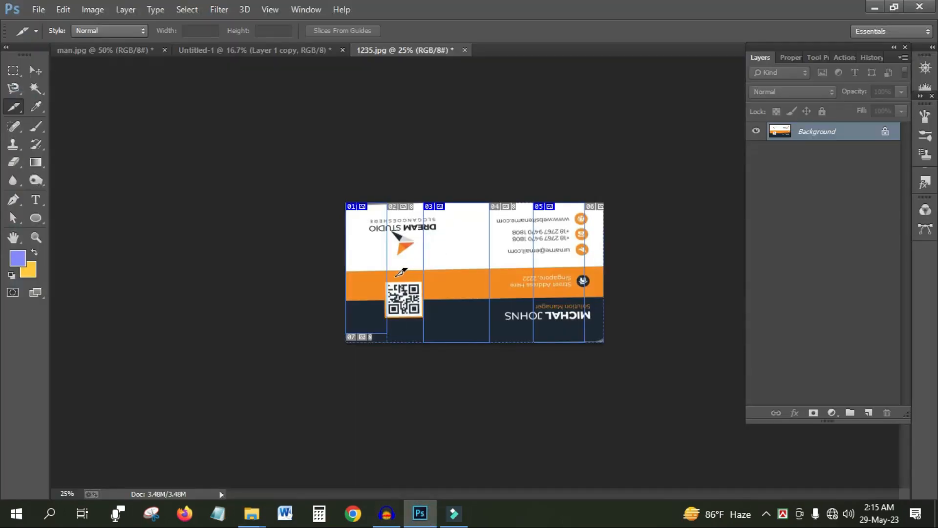
{"action": "left_click_drag", "start_coordinate": [375, 277], "coordinate": [436, 321]}
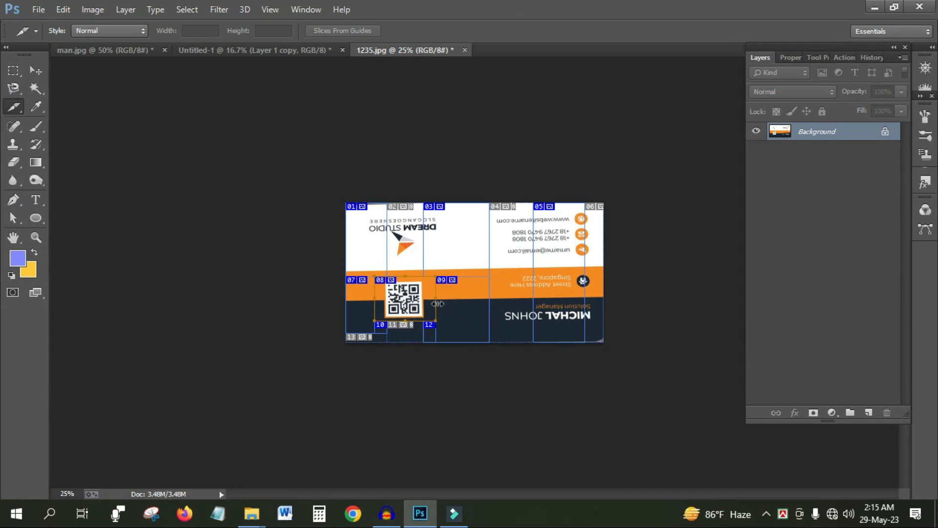
Delete the vertical slices at the card's left end and middle with the Slice Select Tool
{"action": "right_click", "coordinate": [19, 106]}
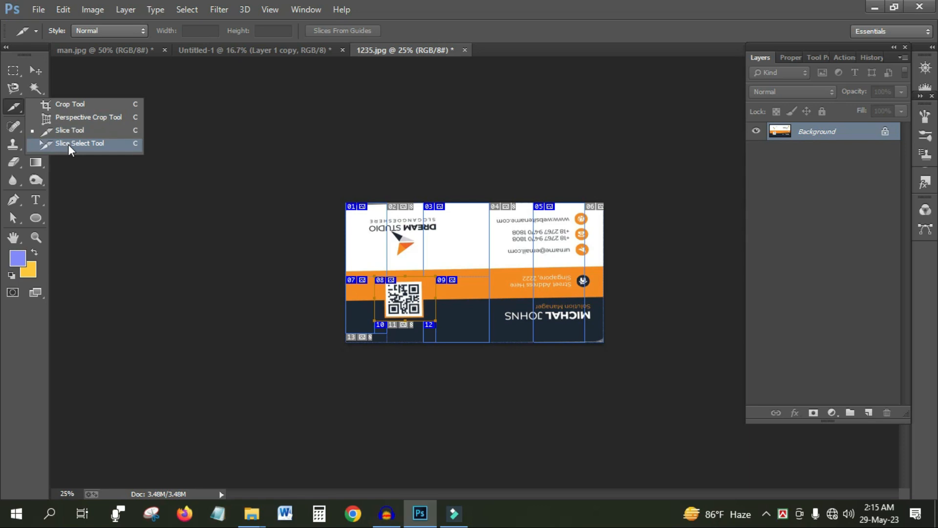
{"action": "left_click", "coordinate": [69, 143]}
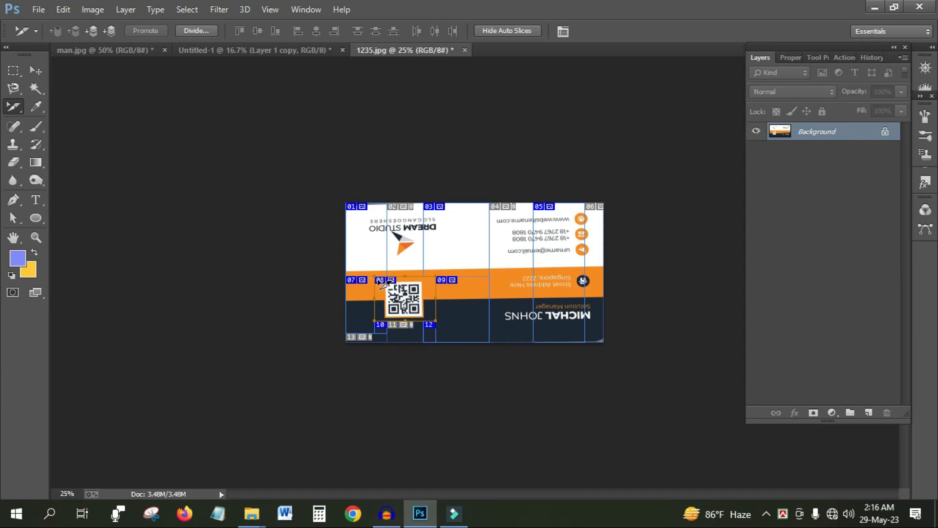
{"action": "left_click_drag", "start_coordinate": [374, 284], "coordinate": [417, 309]}
{"action": "key", "text": "Delete"}
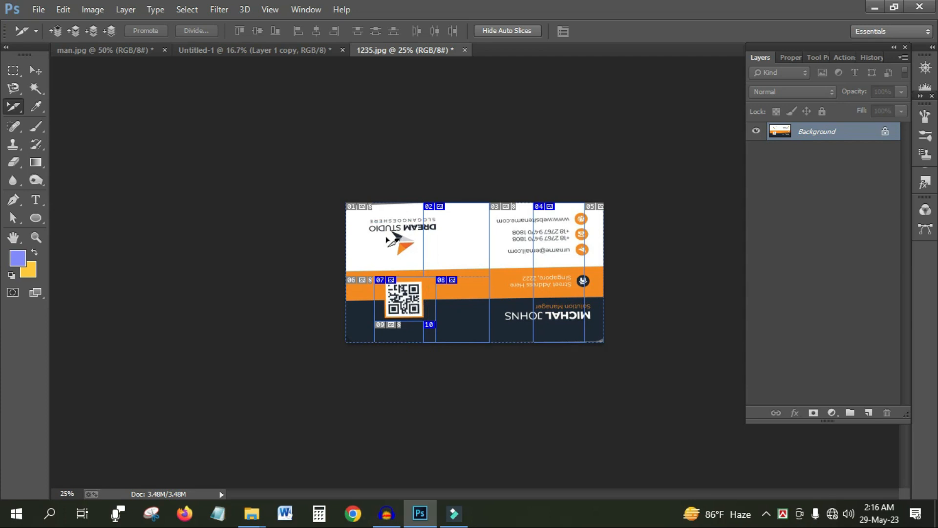
{"action": "left_click", "coordinate": [411, 309]}
{"action": "left_click_drag", "start_coordinate": [485, 243], "coordinate": [503, 291]}
{"action": "key", "text": "Delete"}
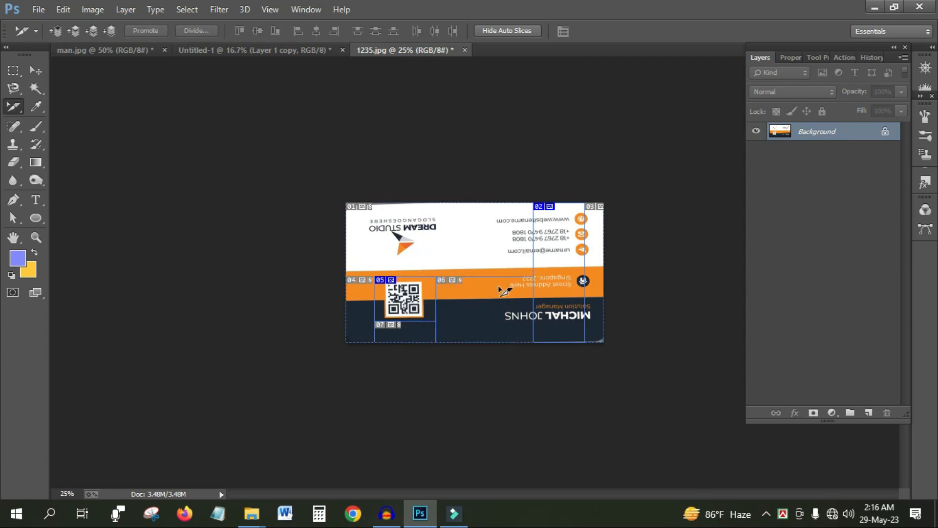
Delete the vertical slice over the contact details and try to delete the slice around the QR code
{"action": "left_click", "coordinate": [531, 257]}
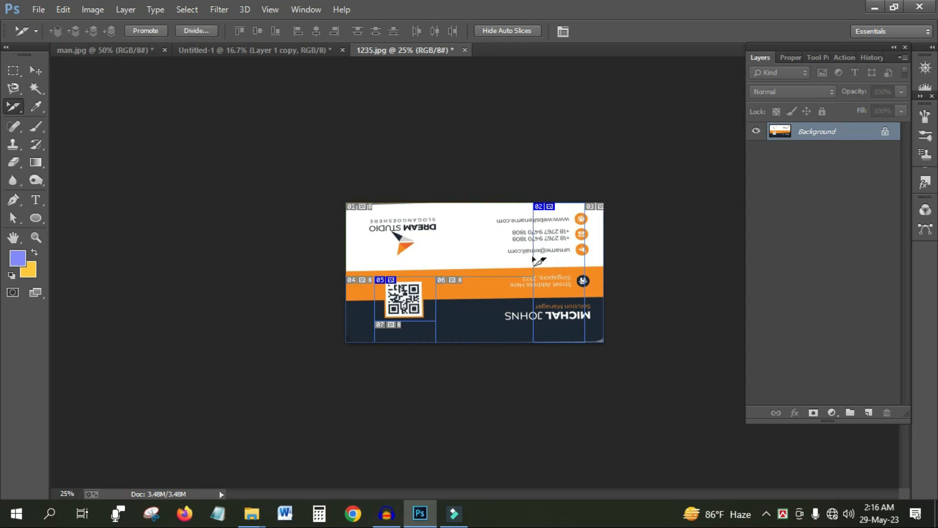
{"action": "left_click_drag", "start_coordinate": [574, 237], "coordinate": [593, 266]}
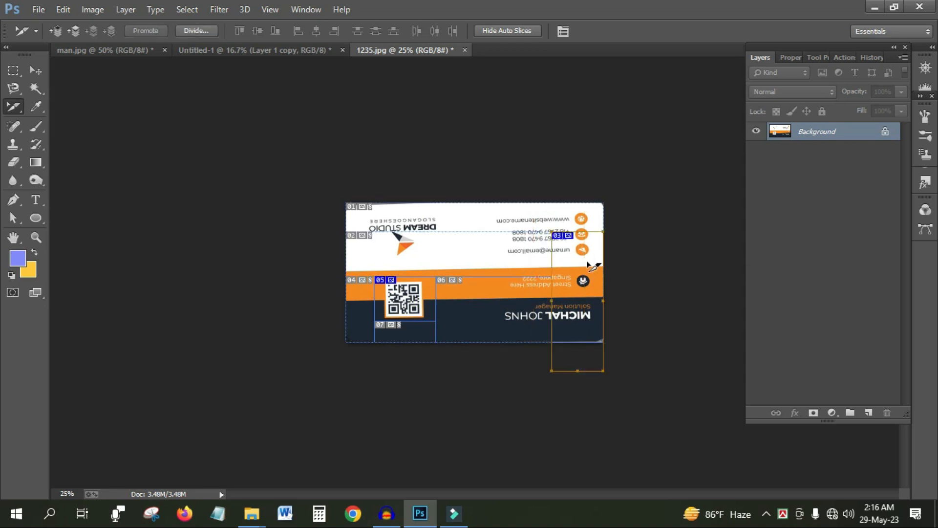
{"action": "key", "text": "Delete"}
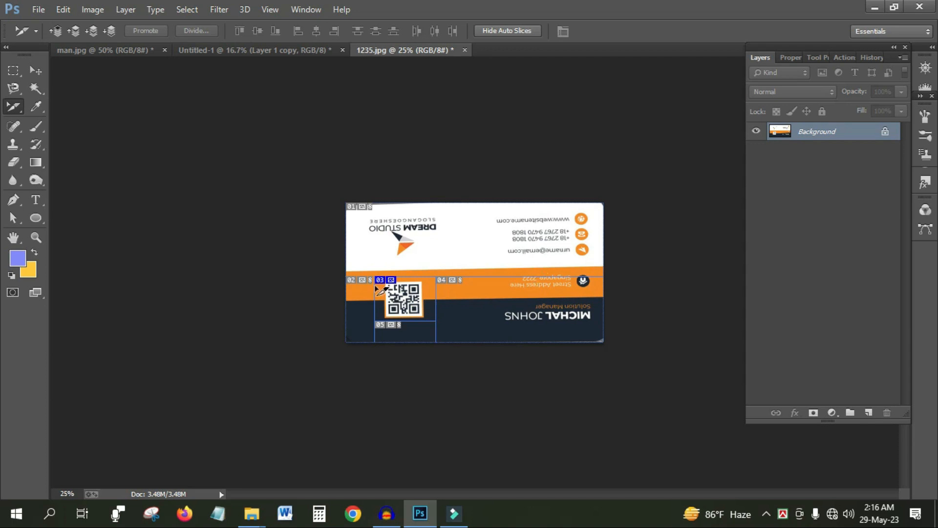
{"action": "left_click", "coordinate": [423, 304]}
{"action": "key", "text": "Delete"}
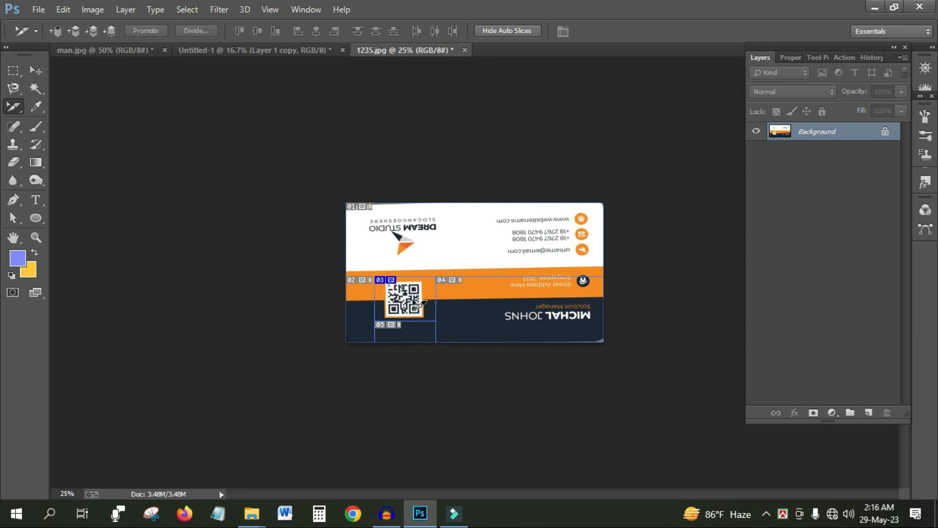